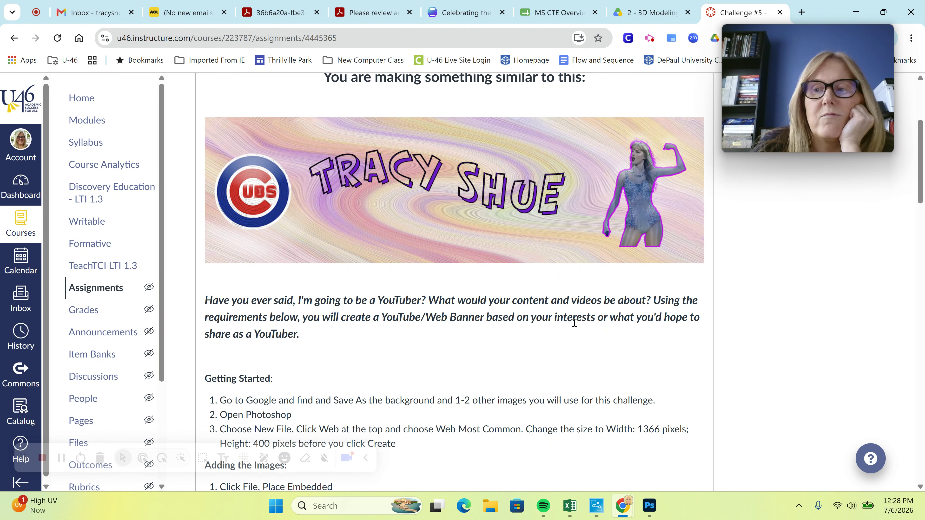
Close the Challenge #3-2 and Michael Jordan.png documents, discarding the unsaved changes
{"action": "scroll", "coordinate": [574, 323], "scroll_direction": "down", "scroll_amount": 3}
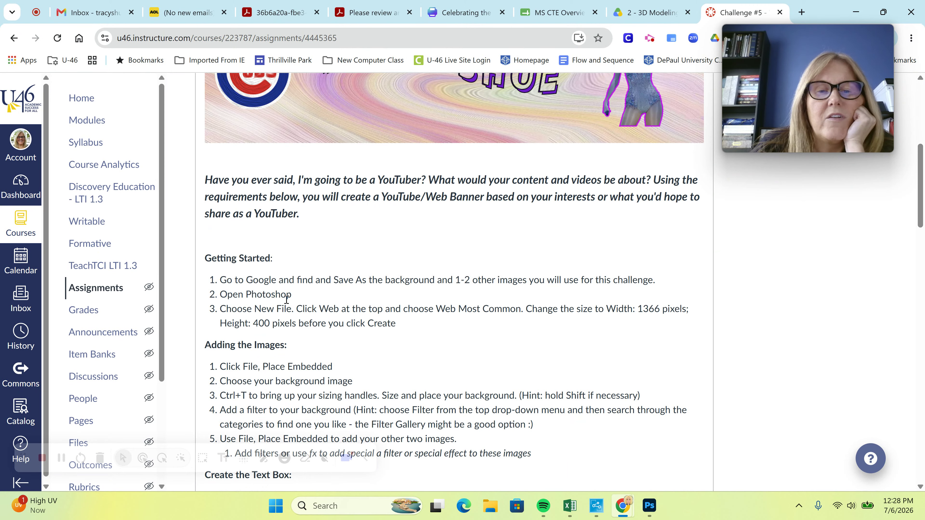
{"action": "scroll", "coordinate": [387, 302], "scroll_direction": "up", "scroll_amount": 2}
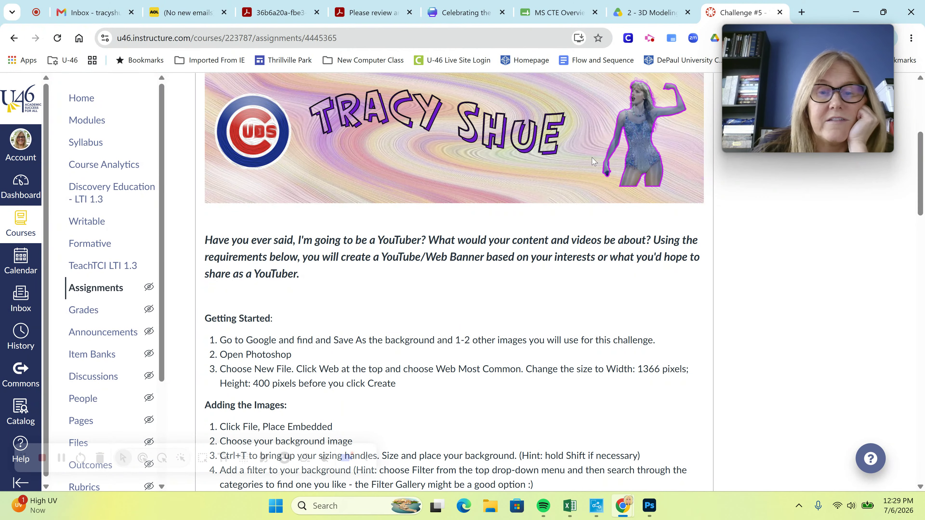
{"action": "scroll", "coordinate": [589, 165], "scroll_direction": "down", "scroll_amount": 10}
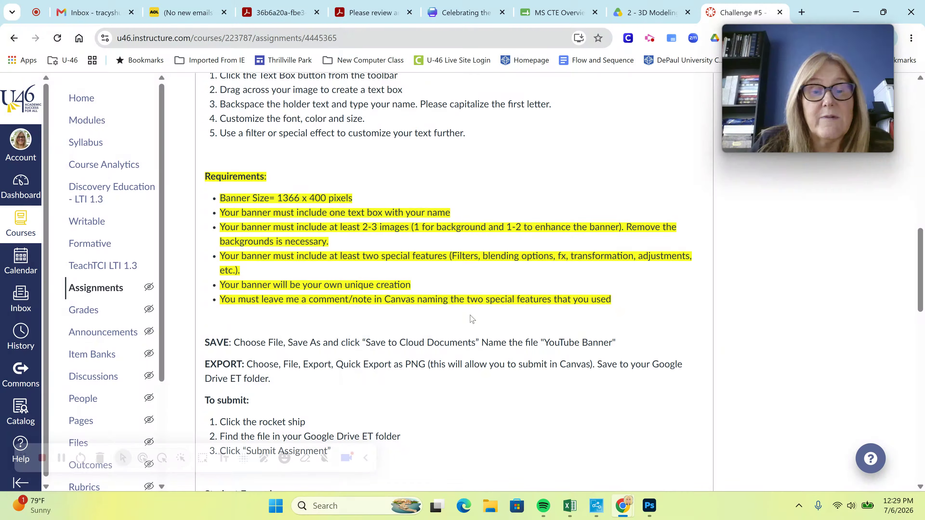
{"action": "scroll", "coordinate": [472, 319], "scroll_direction": "up", "scroll_amount": 15}
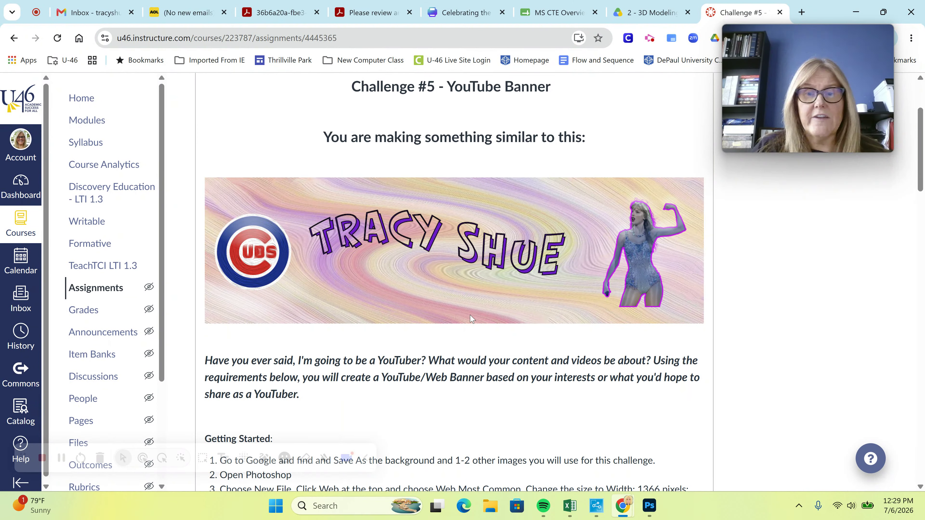
{"action": "mouse_move", "coordinate": [647, 511]}
{"action": "left_click", "coordinate": [643, 455]}
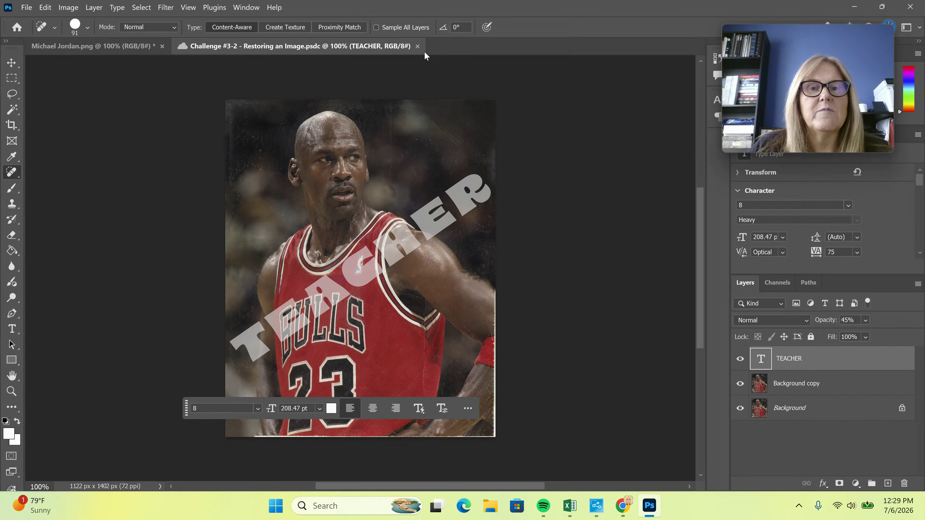
{"action": "left_click", "coordinate": [418, 46]}
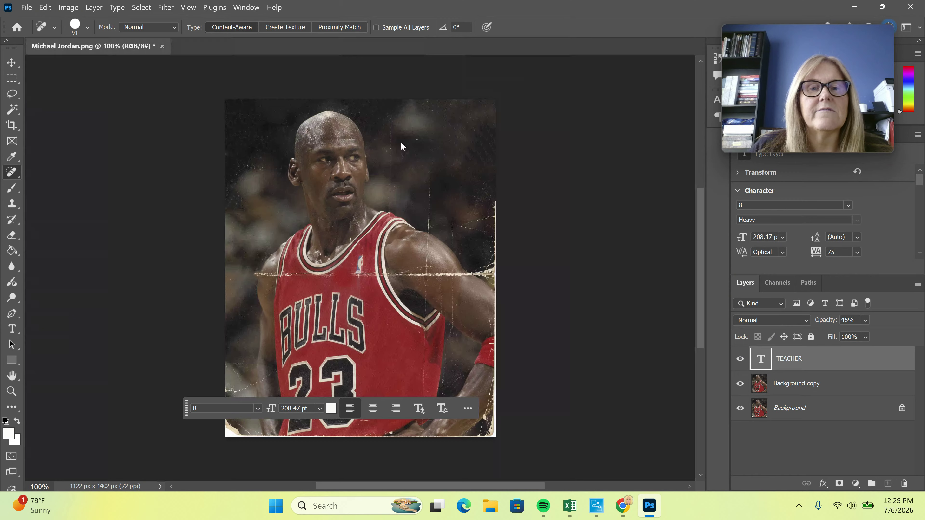
{"action": "left_click", "coordinate": [163, 46]}
{"action": "left_click", "coordinate": [525, 210]}
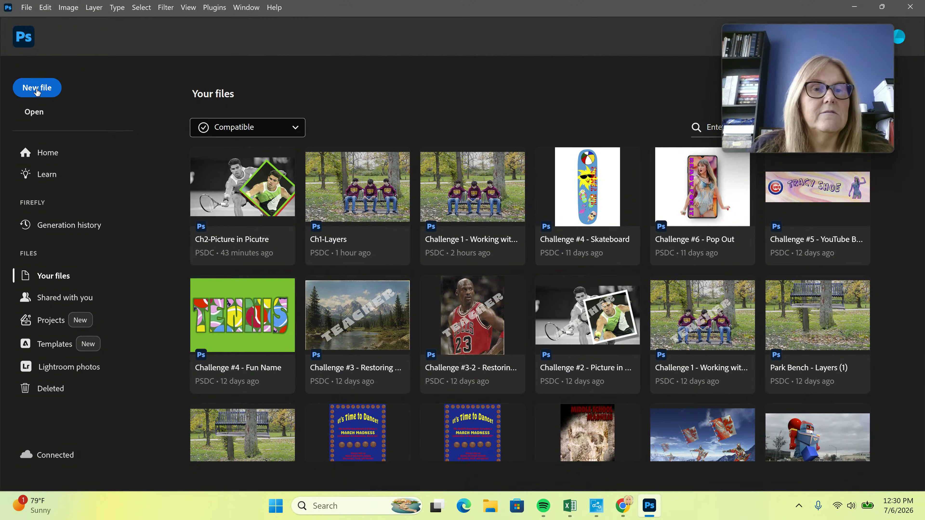
Look at the Web presets in the New Document dialog, then cancel it
{"action": "left_click", "coordinate": [36, 91]}
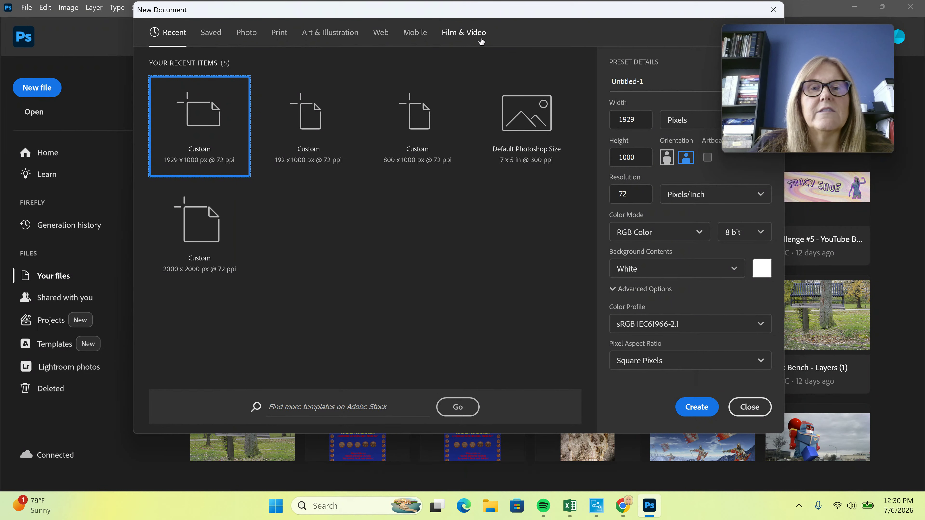
{"action": "left_click", "coordinate": [381, 32]}
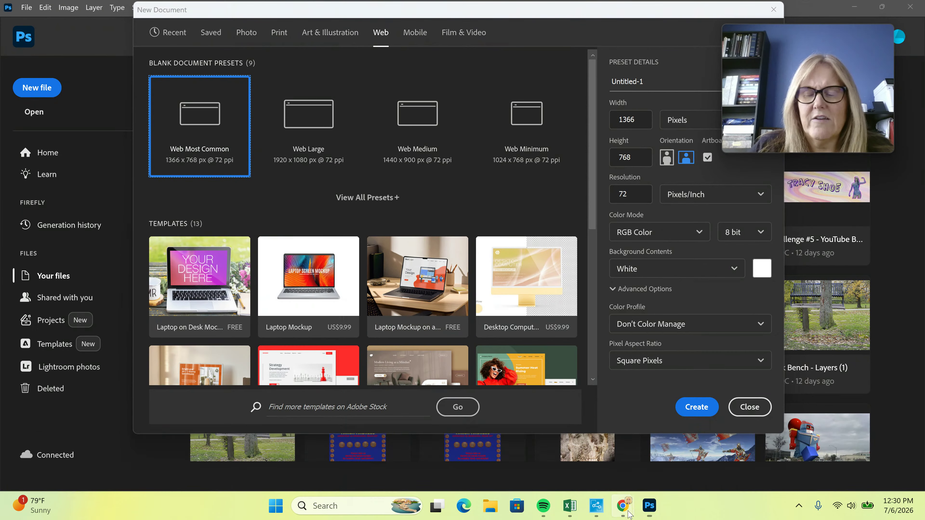
{"action": "mouse_move", "coordinate": [629, 514]}
{"action": "mouse_move", "coordinate": [709, 463]}
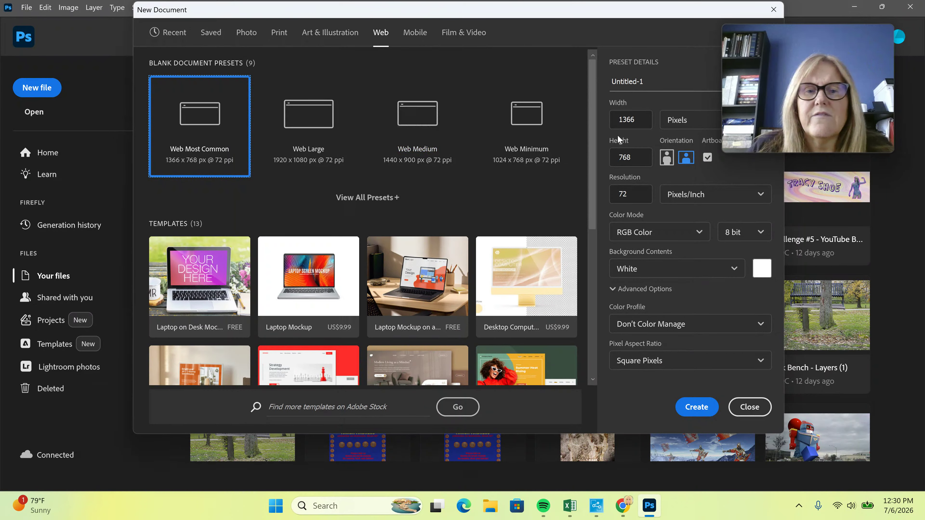
{"action": "left_click", "coordinate": [749, 407]}
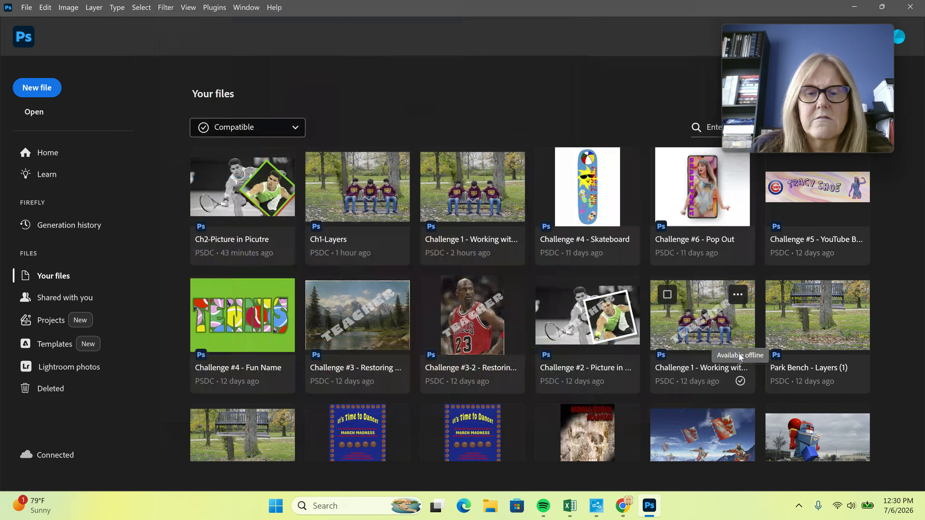
In the Canvas assignment, highlight the Web Most Common preset and the 1366 × 400 size
{"action": "left_click", "coordinate": [854, 7]}
{"action": "scroll", "coordinate": [602, 287], "scroll_direction": "down", "scroll_amount": 8}
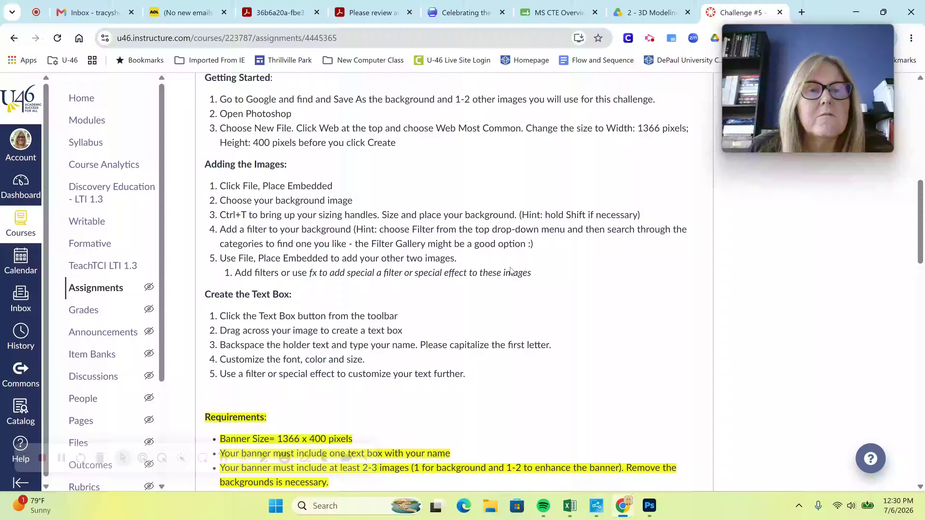
{"action": "scroll", "coordinate": [512, 272], "scroll_direction": "up", "scroll_amount": 2}
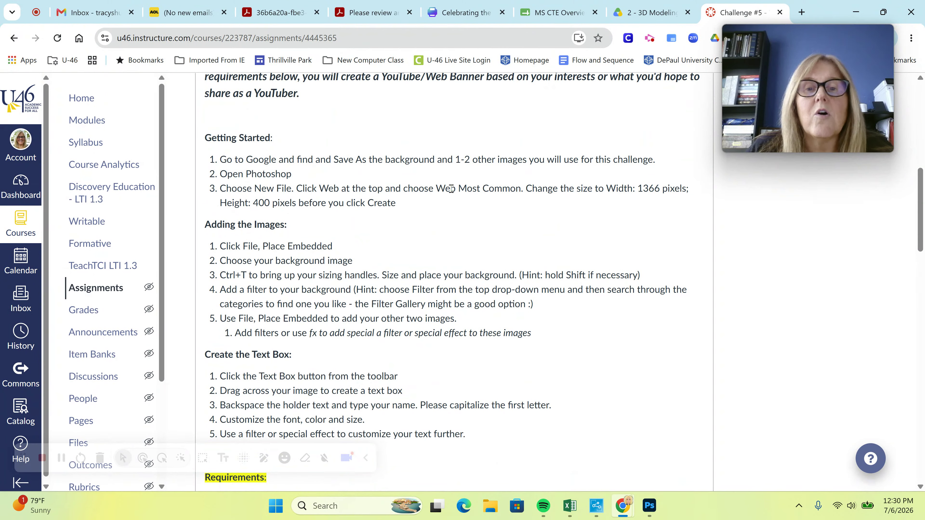
{"action": "left_click_drag", "start_coordinate": [440, 189], "coordinate": [494, 189]}
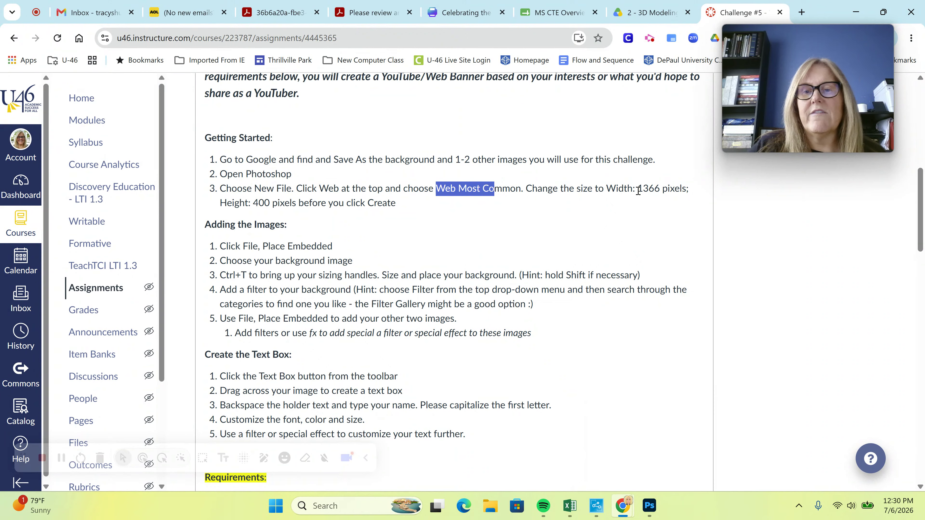
{"action": "left_click_drag", "start_coordinate": [637, 189], "coordinate": [661, 188]}
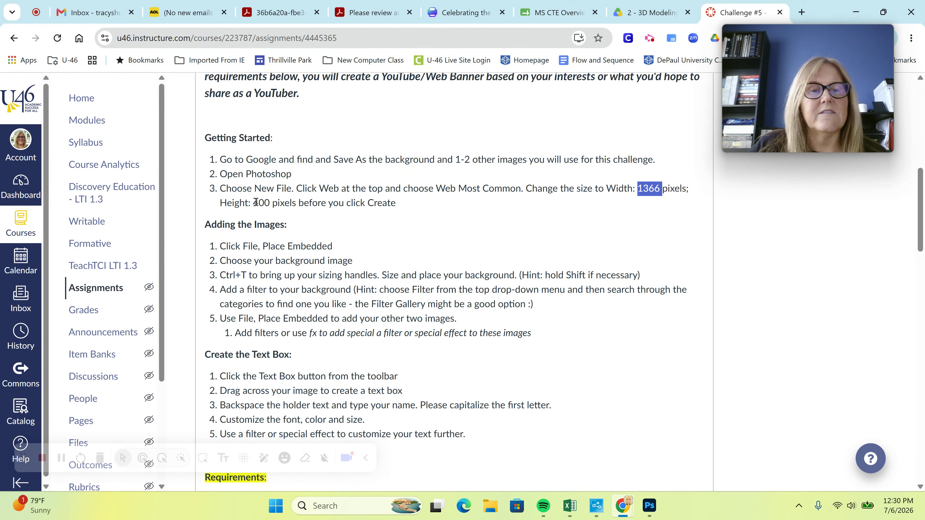
{"action": "left_click_drag", "start_coordinate": [253, 202], "coordinate": [270, 202]}
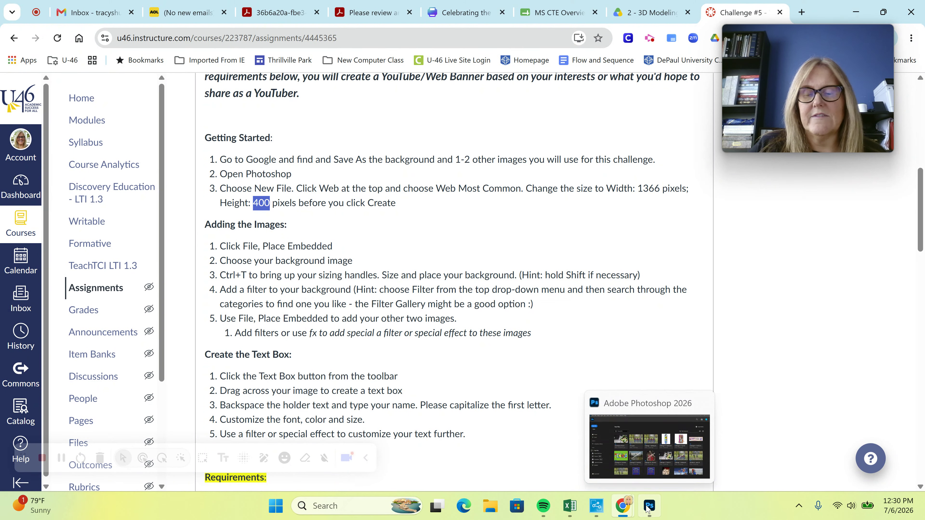
Create a Web Most Common document of 1366 × 400 pixels, changing the height to 400
{"action": "left_click", "coordinate": [647, 508]}
{"action": "left_click", "coordinate": [38, 92]}
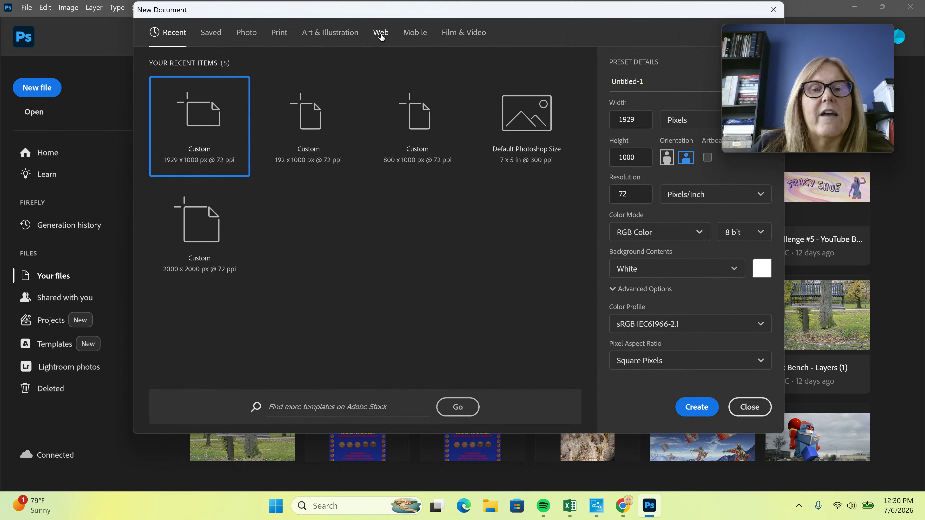
{"action": "left_click", "coordinate": [381, 33]}
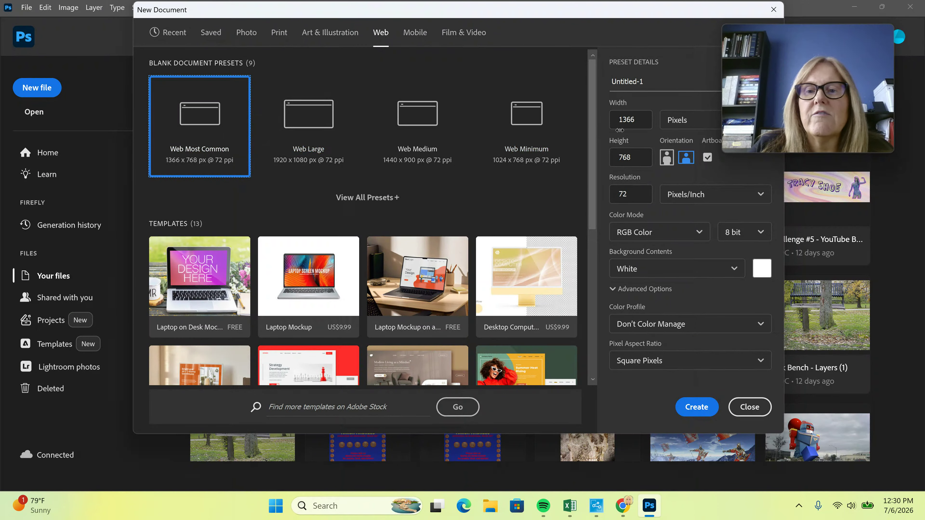
{"action": "double_click", "coordinate": [637, 160]}
{"action": "type", "text": "400"}
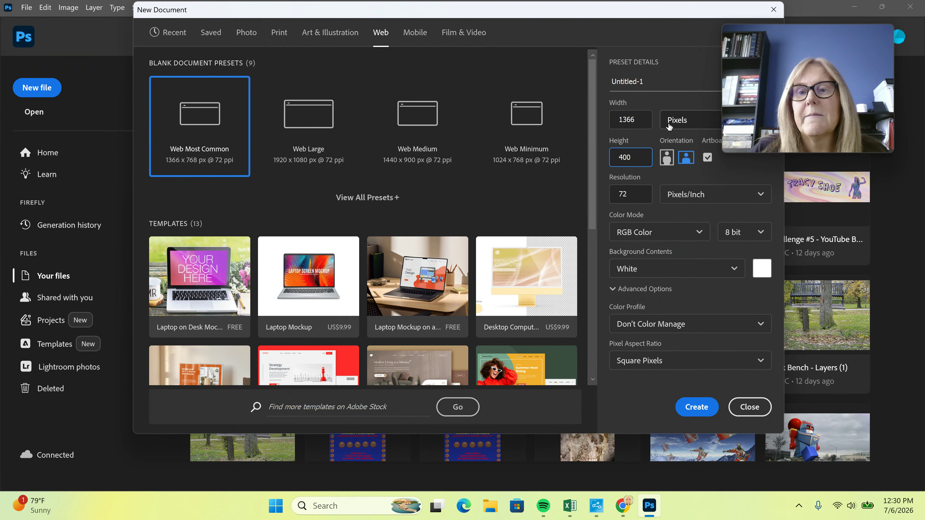
{"action": "left_click", "coordinate": [680, 121]}
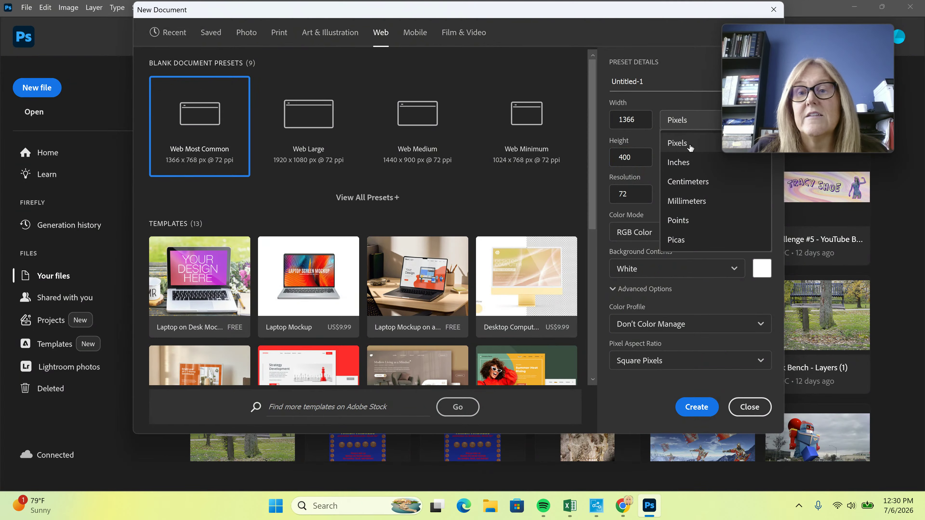
{"action": "left_click", "coordinate": [677, 143]}
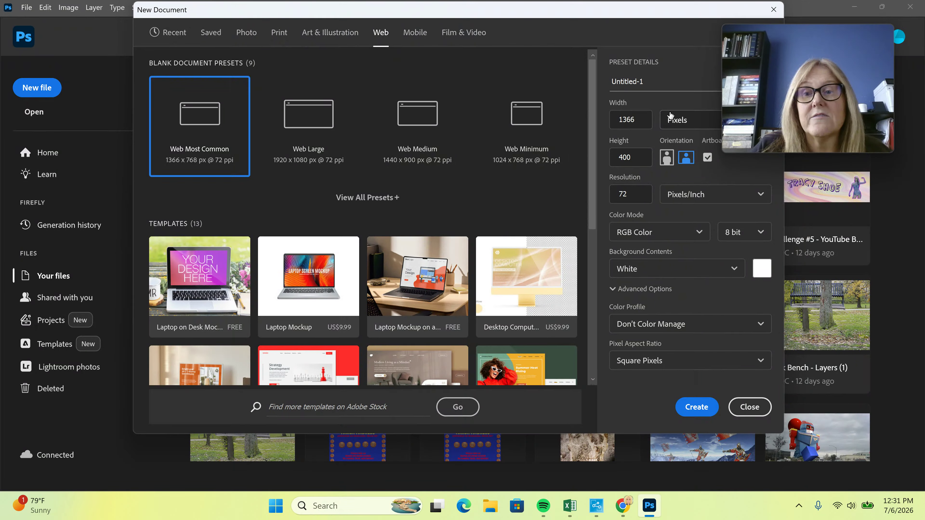
{"action": "left_click", "coordinate": [704, 407]}
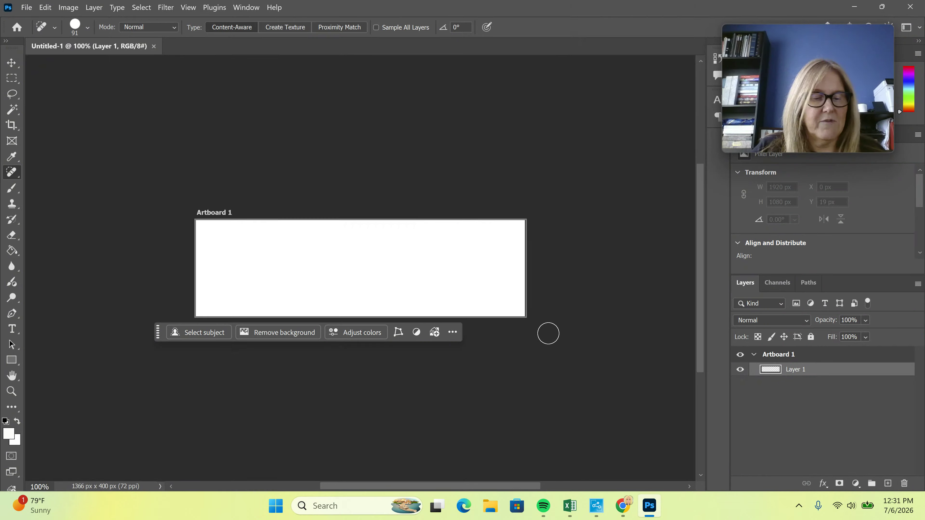
Place the pastel-background JPG from Downloads onto the artboard as an embedded layer
{"action": "scroll", "coordinate": [468, 280], "scroll_direction": "up", "scroll_amount": 4}
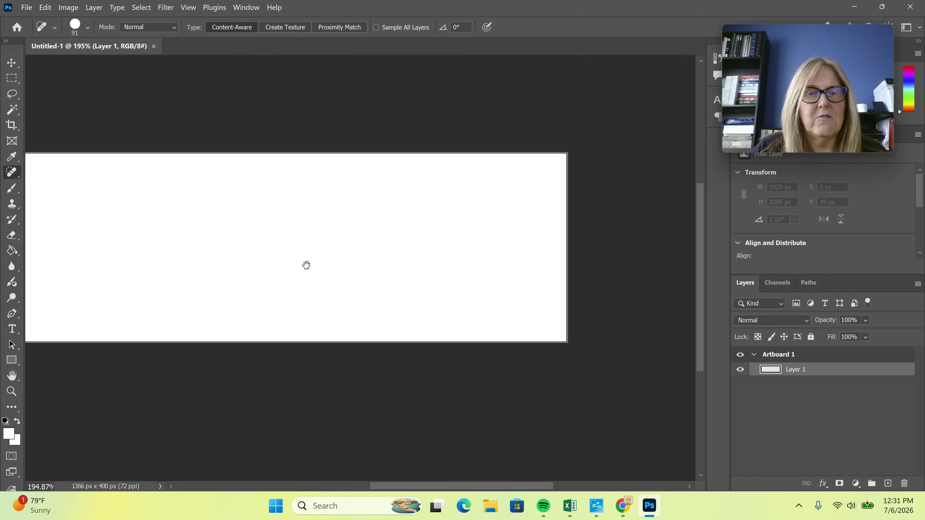
{"action": "scroll", "coordinate": [404, 258], "scroll_direction": "up", "scroll_amount": 2}
{"action": "left_click_drag", "start_coordinate": [451, 266], "coordinate": [434, 281]}
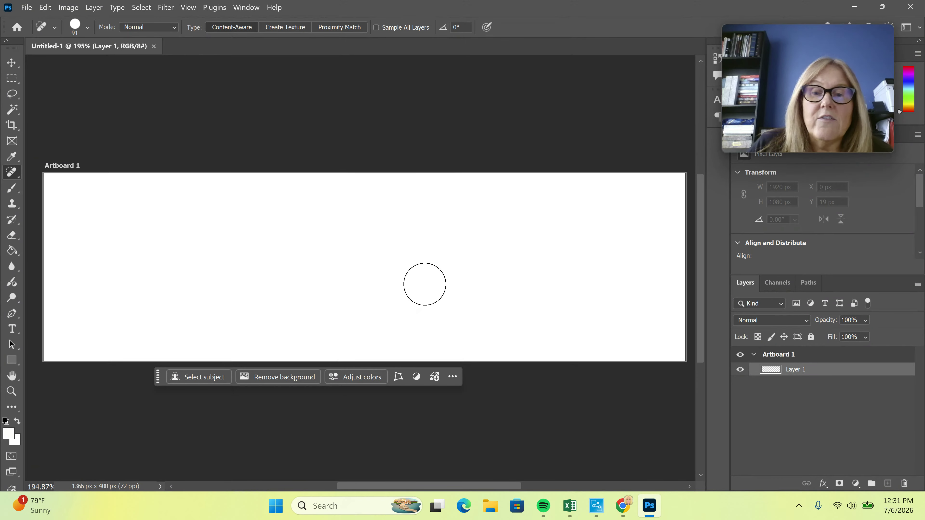
{"action": "left_click", "coordinate": [26, 7]}
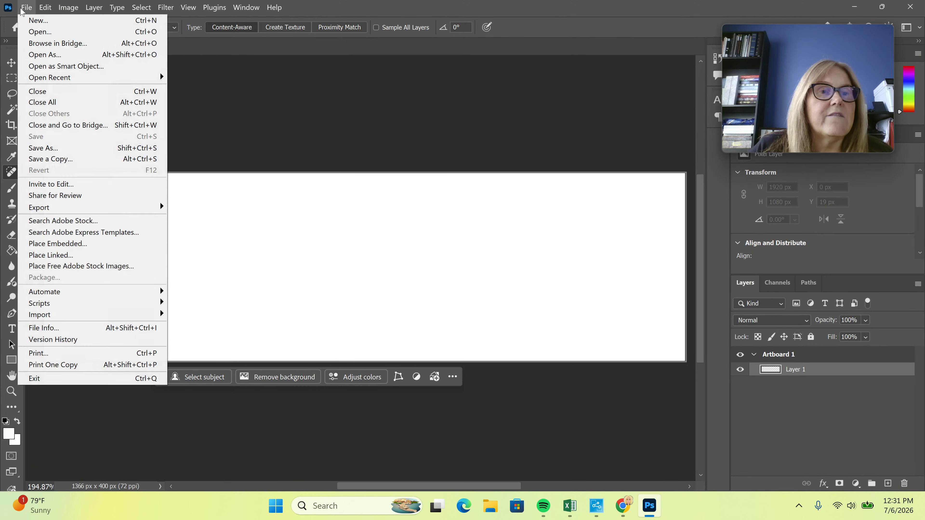
{"action": "left_click", "coordinate": [84, 247]}
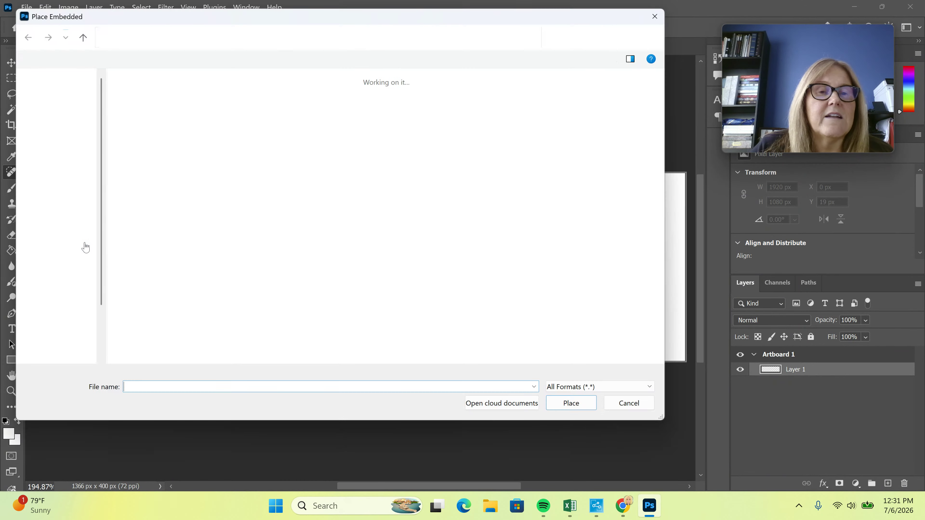
{"action": "scroll", "coordinate": [417, 257], "scroll_direction": "down", "scroll_amount": 15}
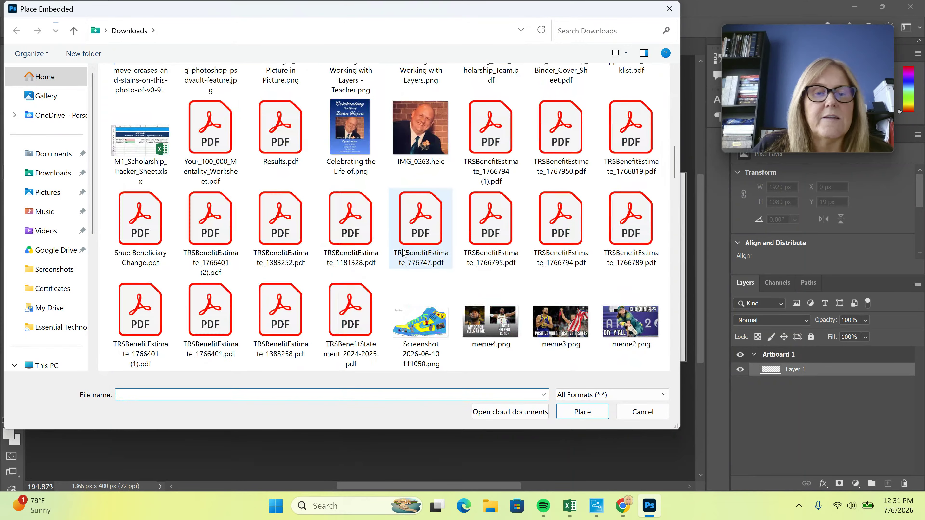
{"action": "scroll", "coordinate": [416, 258], "scroll_direction": "down", "scroll_amount": 5}
{"action": "scroll", "coordinate": [417, 258], "scroll_direction": "down", "scroll_amount": 10}
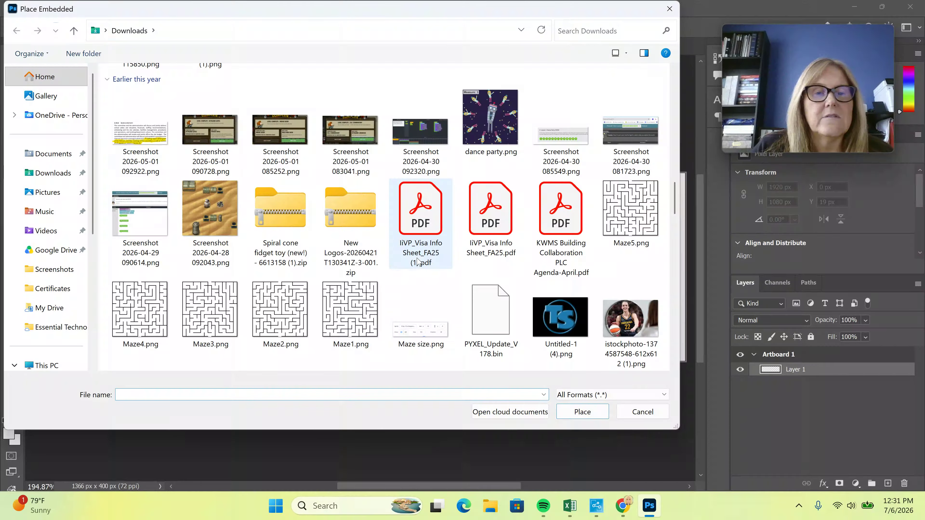
{"action": "left_click", "coordinate": [548, 98]}
{"action": "left_click", "coordinate": [581, 411]}
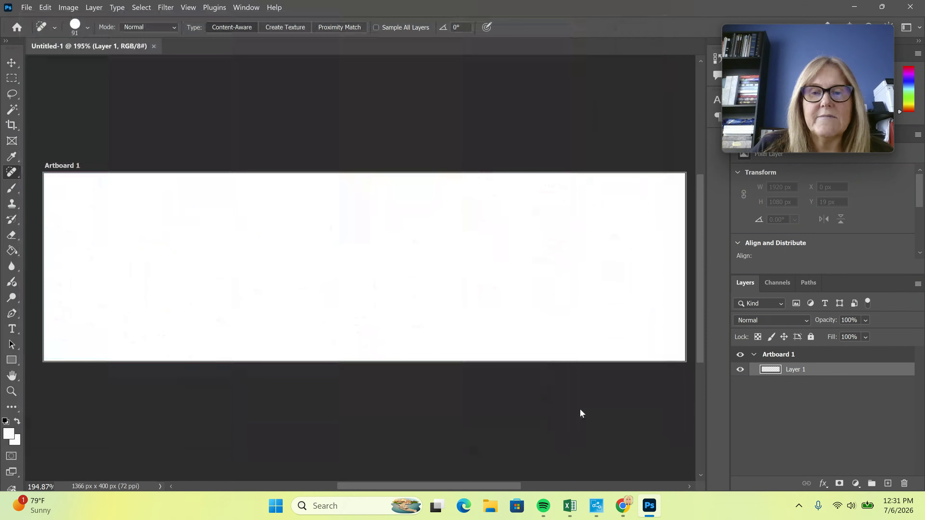
Stretch the pastel background left and right to cover the 1366 × 400 artboard, then commit
{"action": "left_click", "coordinate": [13, 64]}
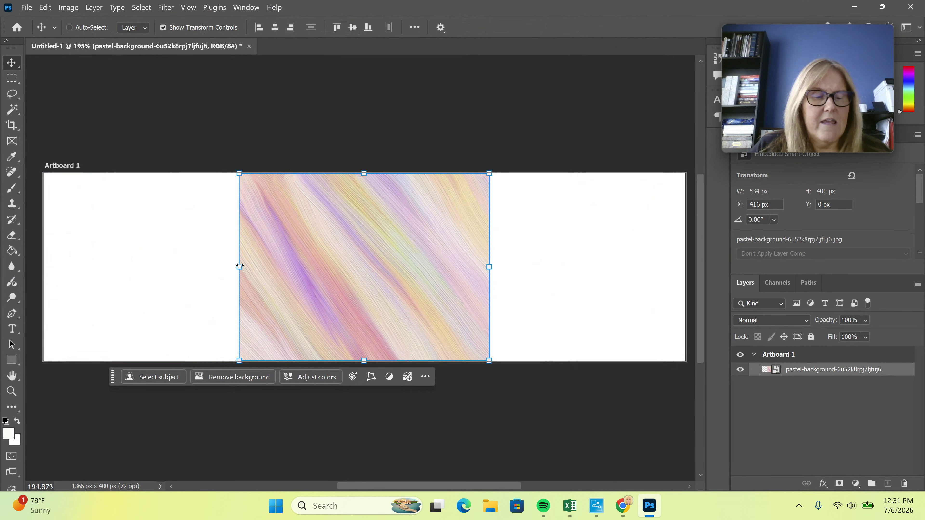
{"action": "left_click_drag", "start_coordinate": [239, 269], "coordinate": [44, 268]}
{"action": "left_click_drag", "start_coordinate": [489, 268], "coordinate": [685, 270]}
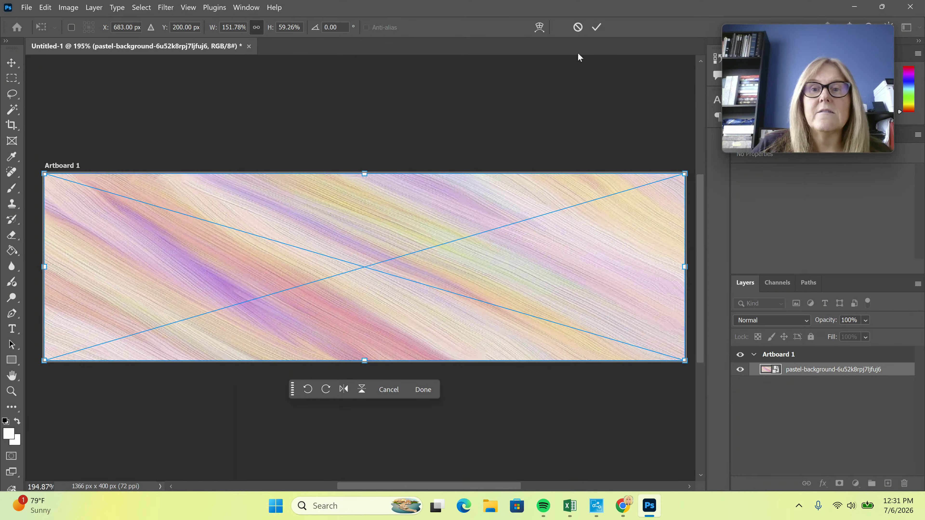
{"action": "left_click", "coordinate": [596, 28]}
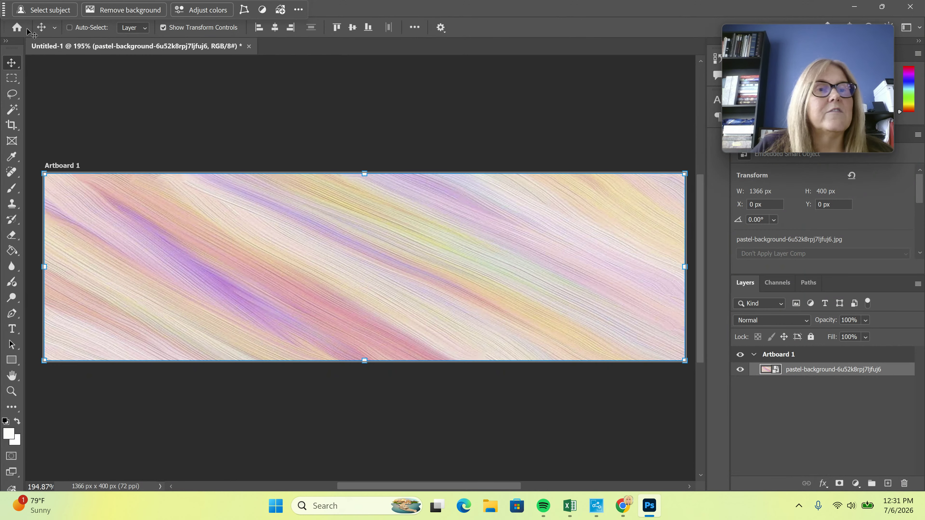
Try the Pixelate > Fragment filter on the background, then undo it
{"action": "left_click_drag", "start_coordinate": [8, 11], "coordinate": [209, 430]}
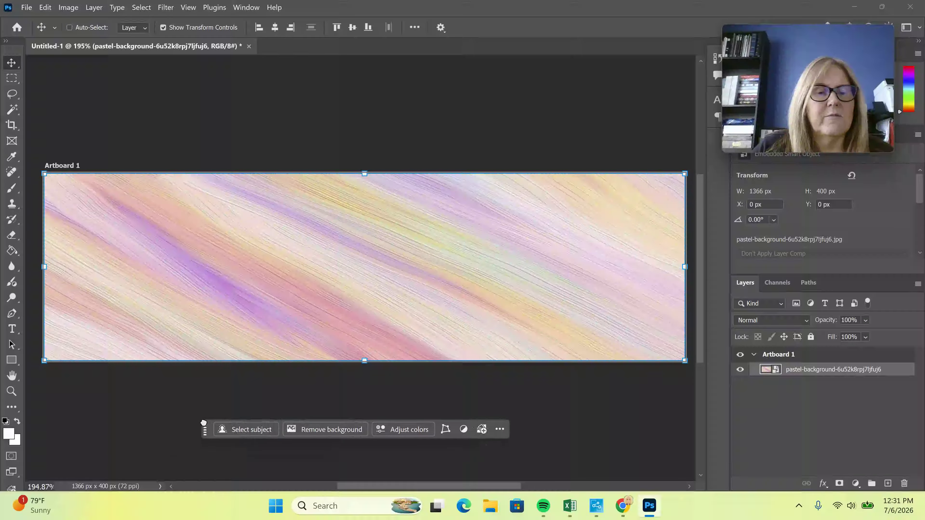
{"action": "left_click", "coordinate": [167, 8]}
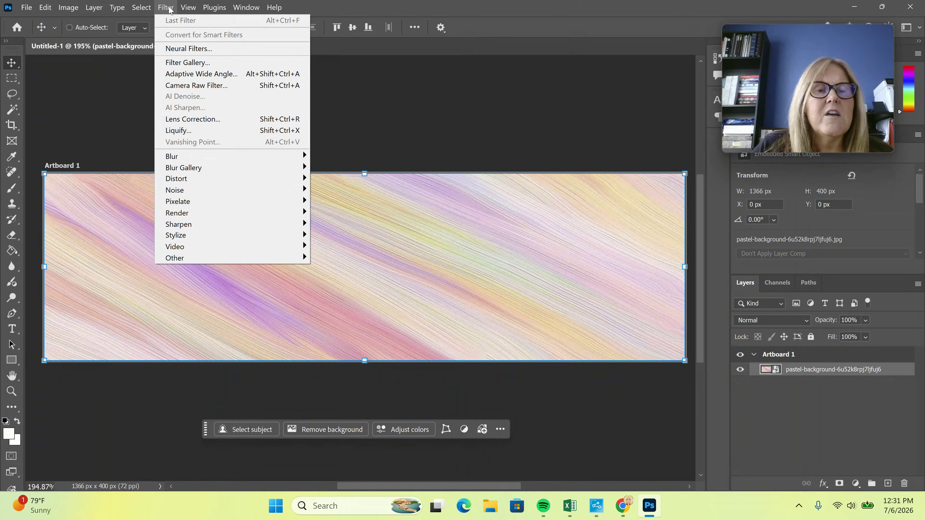
{"action": "mouse_move", "coordinate": [222, 208]}
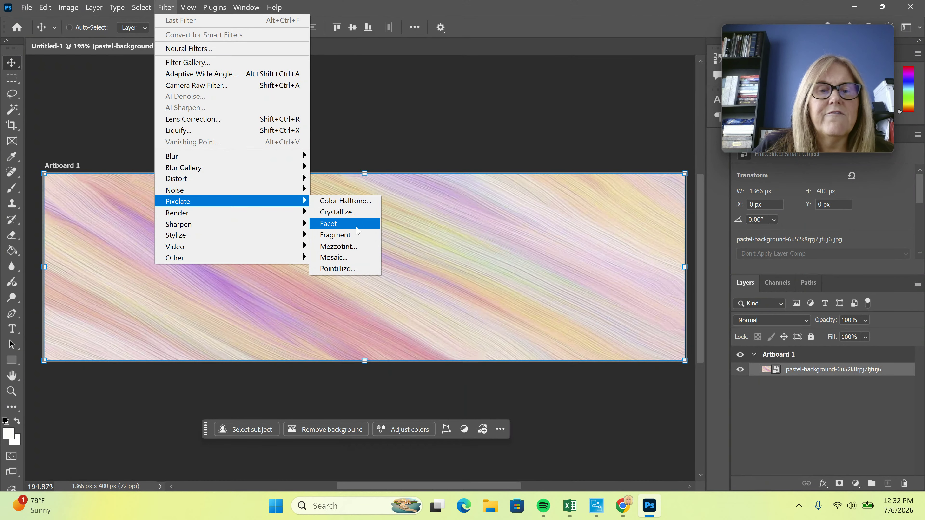
{"action": "left_click", "coordinate": [350, 235]}
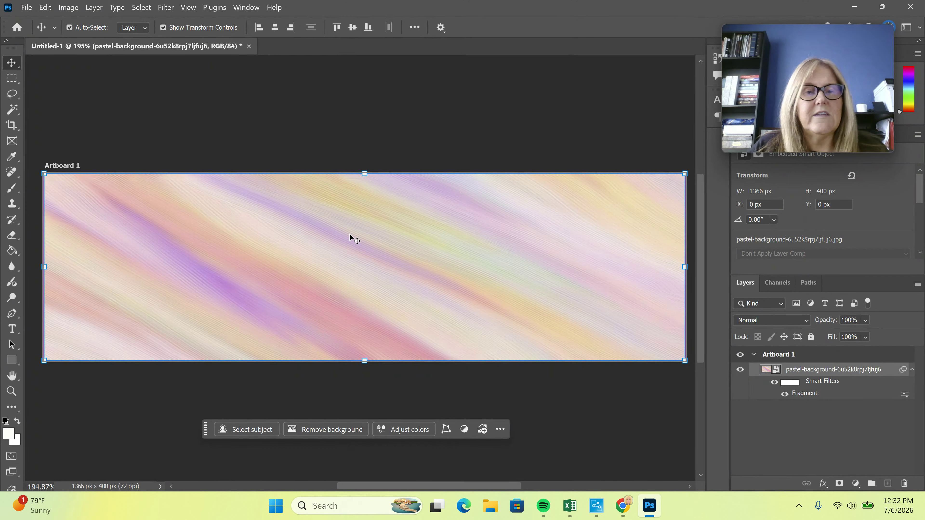
{"action": "key", "text": "ctrl+z"}
{"action": "left_click", "coordinate": [171, 9]}
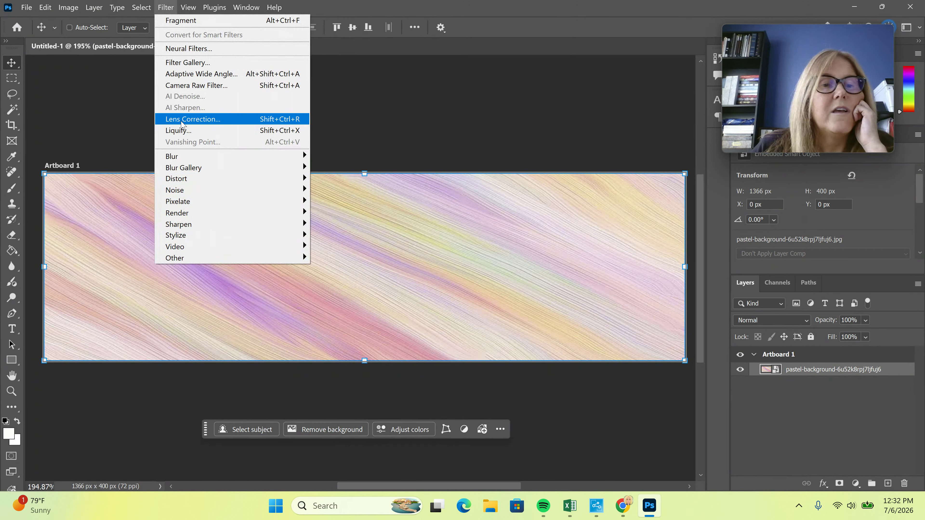
{"action": "mouse_move", "coordinate": [196, 207]}
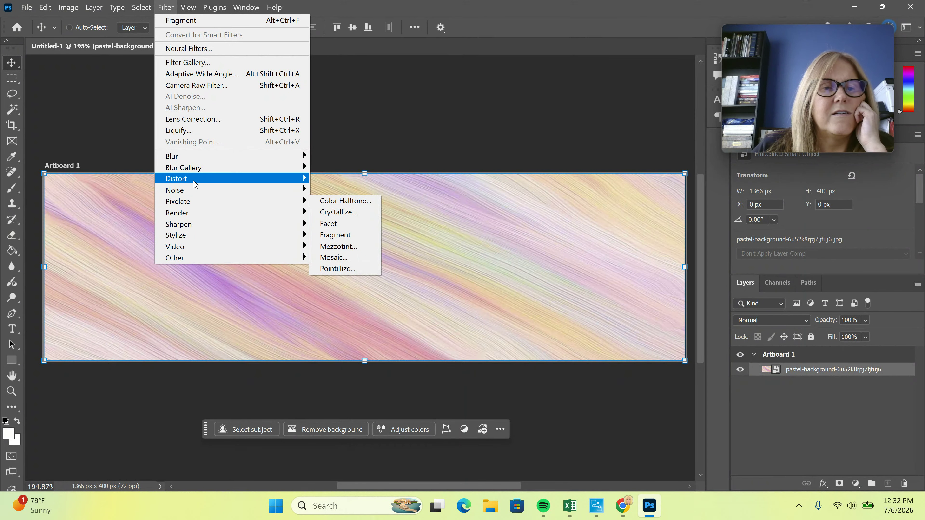
{"action": "mouse_move", "coordinate": [195, 184]}
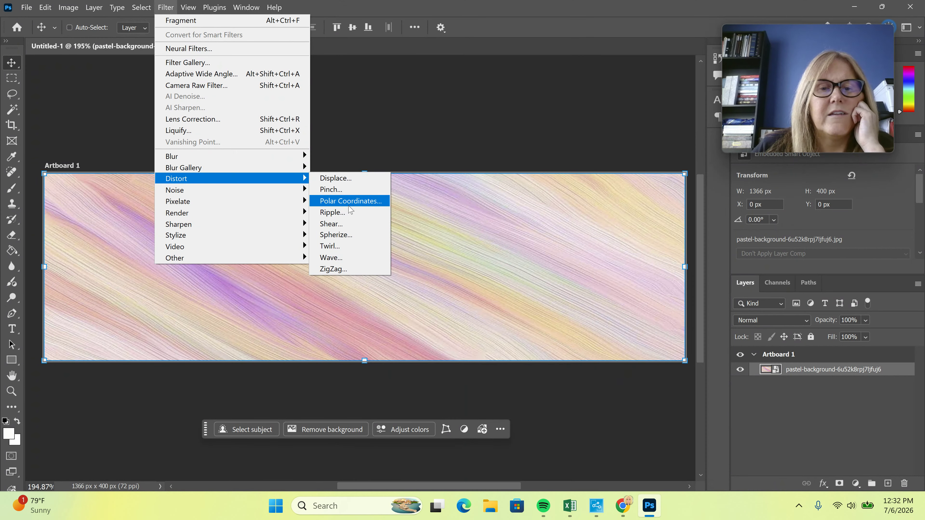
Apply a Twirl filter with a 183° angle to the pastel background
{"action": "left_click", "coordinate": [343, 246]}
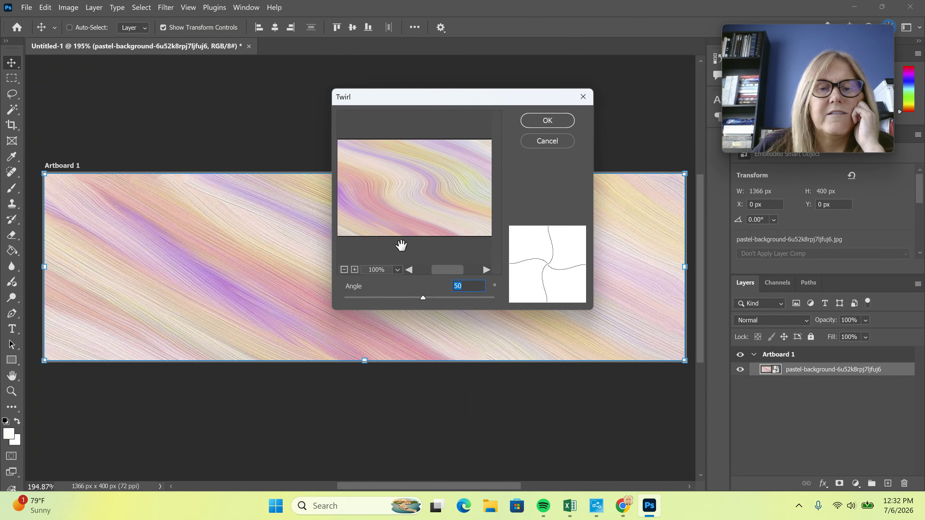
{"action": "left_click_drag", "start_coordinate": [421, 297], "coordinate": [430, 299]}
{"action": "left_click", "coordinate": [548, 123]}
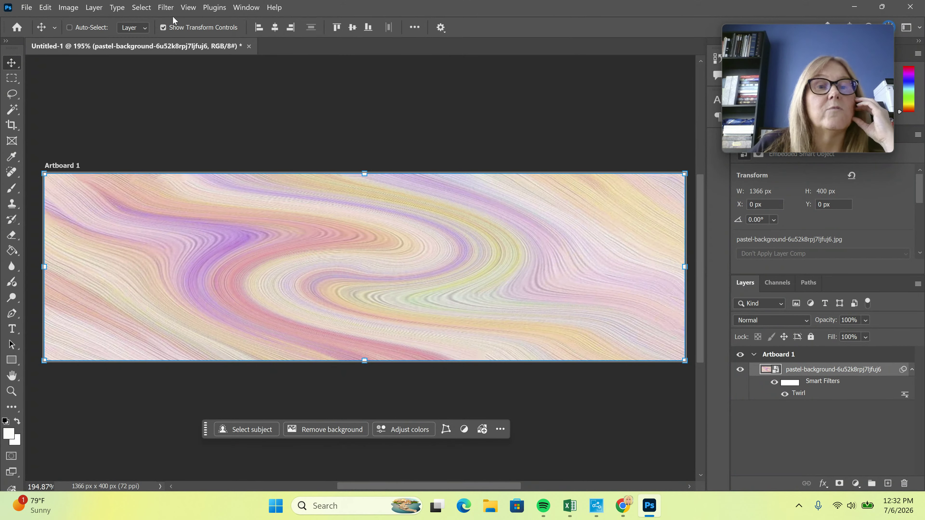
Open the Filter Gallery and cancel it without applying Grain
{"action": "left_click", "coordinate": [165, 8]}
{"action": "left_click", "coordinate": [187, 73]}
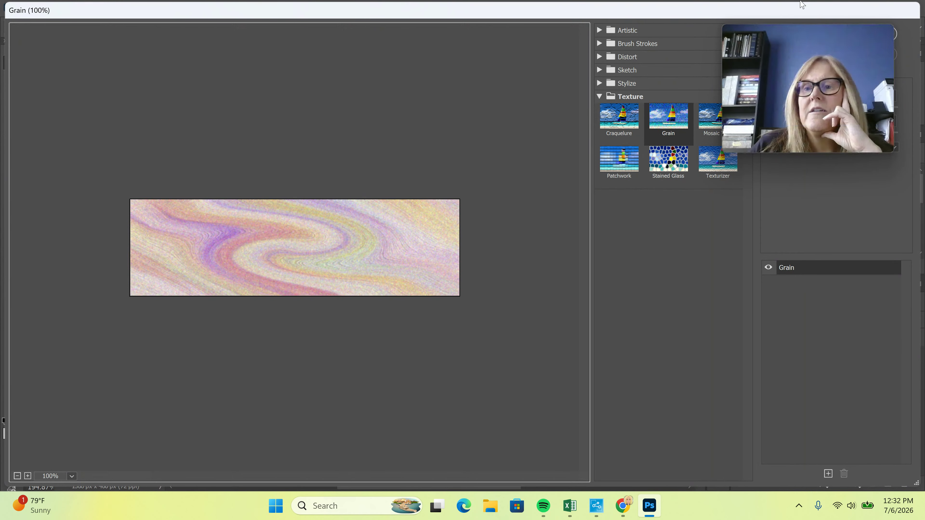
{"action": "left_click_drag", "start_coordinate": [800, 12], "coordinate": [571, 18]}
{"action": "left_click", "coordinate": [605, 73]}
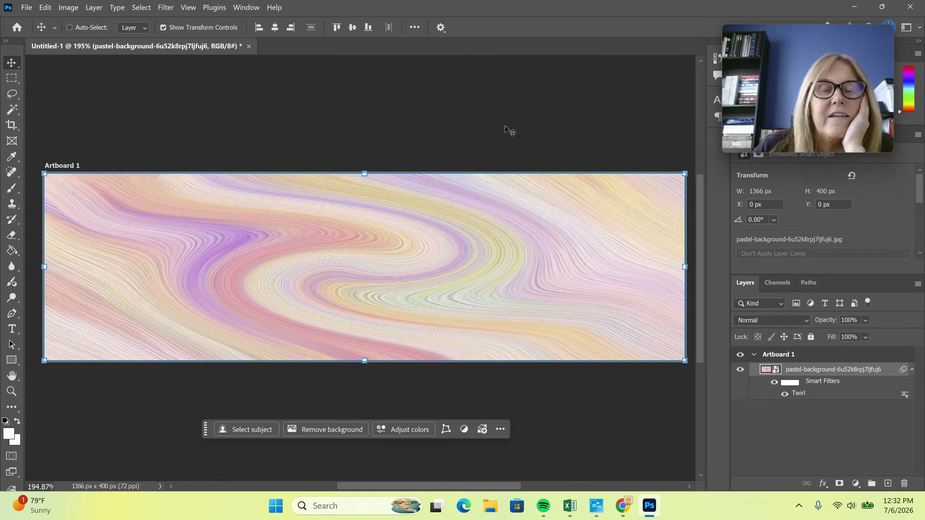
Place Chicago-Cubs-logo-1979-Present.png into the banner as an embedded layer
{"action": "left_click", "coordinate": [26, 7]}
{"action": "left_click", "coordinate": [62, 243]}
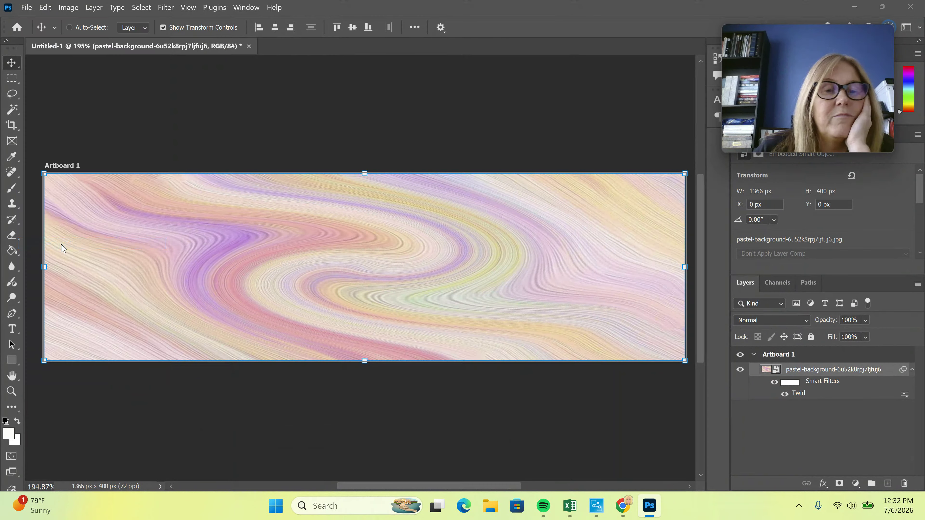
{"action": "scroll", "coordinate": [439, 185], "scroll_direction": "down", "scroll_amount": 10}
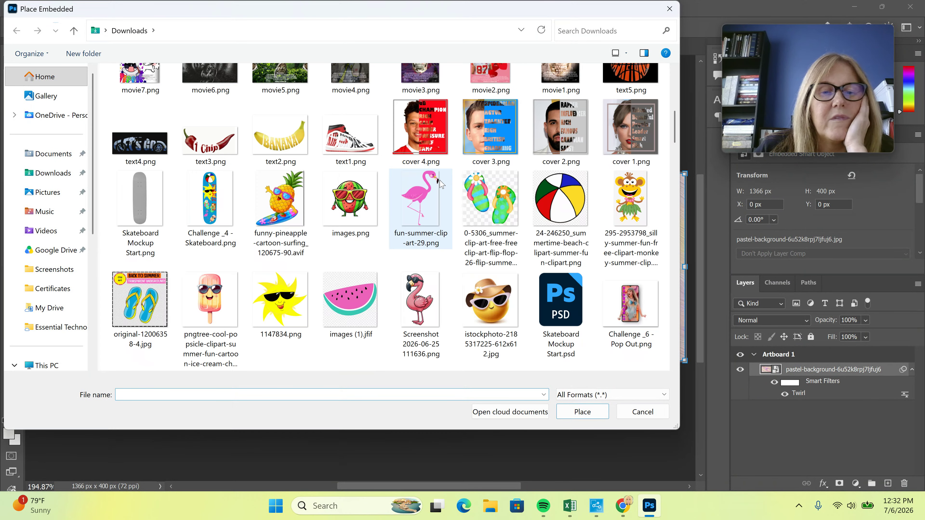
{"action": "scroll", "coordinate": [439, 186], "scroll_direction": "down", "scroll_amount": 3}
{"action": "left_click", "coordinate": [335, 215]}
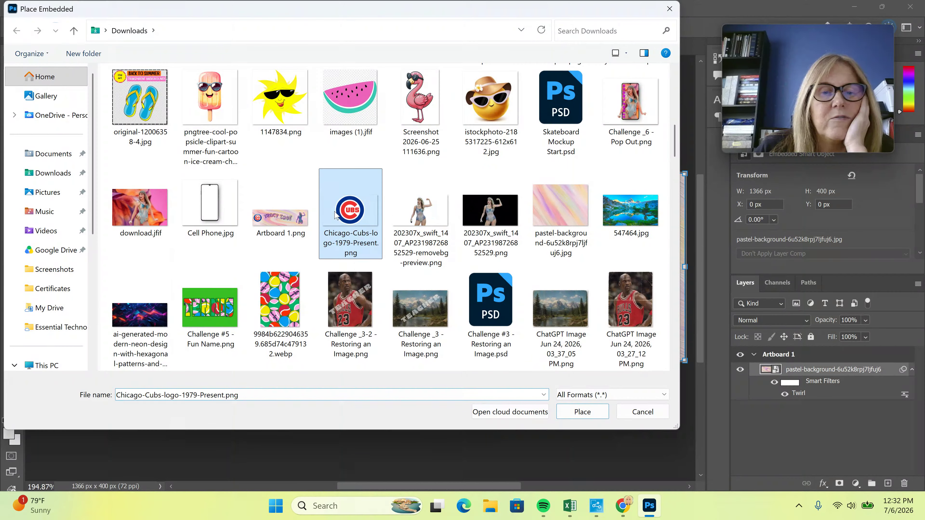
{"action": "left_click", "coordinate": [583, 411]}
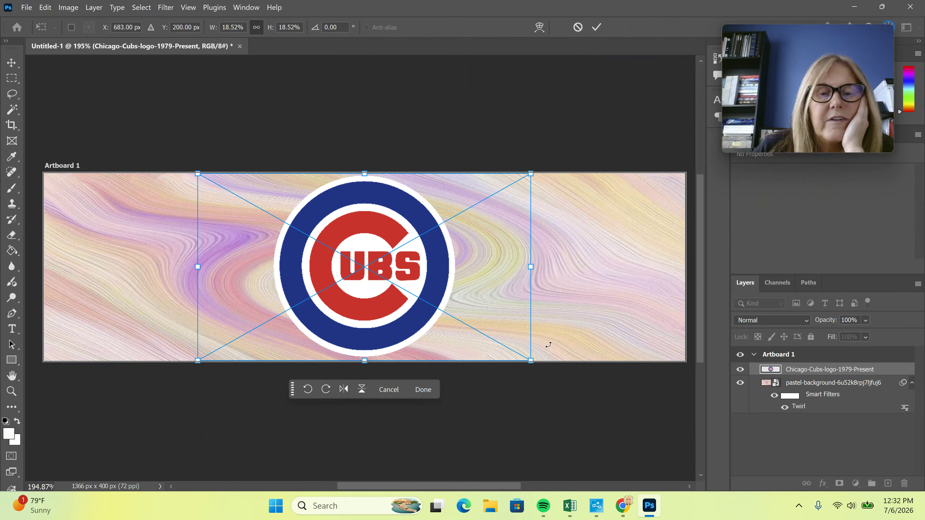
Shrink the Cubs logo to about 213 × 213 px and move it to the banner's left end
{"action": "left_click_drag", "start_coordinate": [530, 174], "coordinate": [520, 184]}
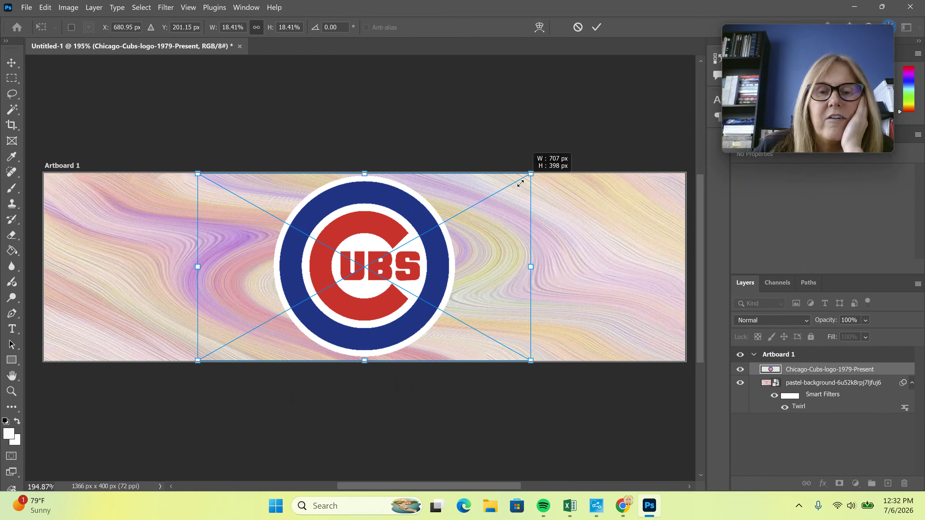
{"action": "left_click_drag", "start_coordinate": [418, 237], "coordinate": [362, 268]}
{"action": "left_click_drag", "start_coordinate": [296, 320], "coordinate": [229, 213]}
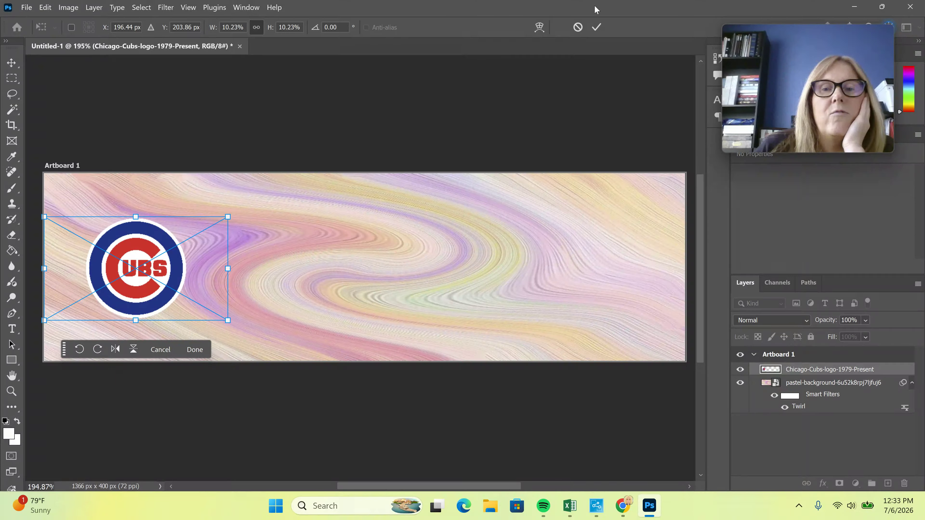
{"action": "left_click", "coordinate": [593, 31]}
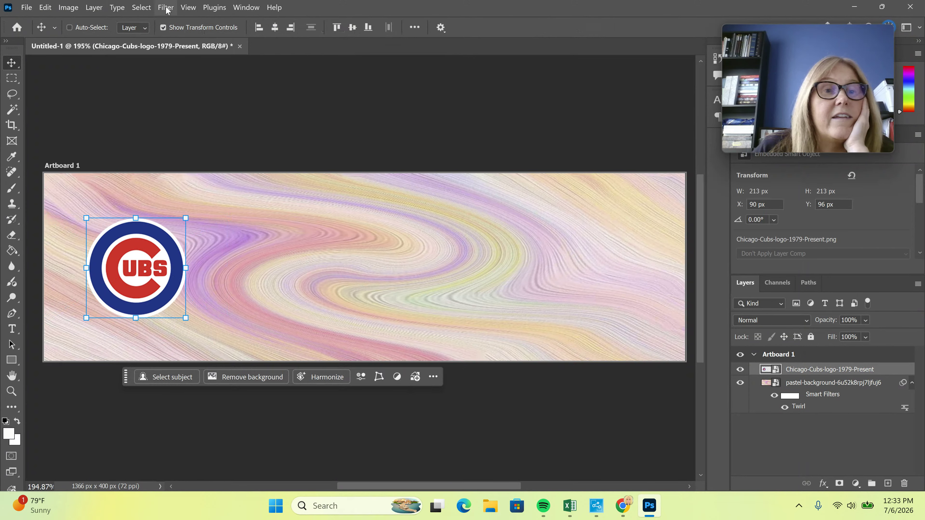
Add an Outer Bevel to the Cubs logo with depth 781 and size 174 px
{"action": "left_click", "coordinate": [823, 484]}
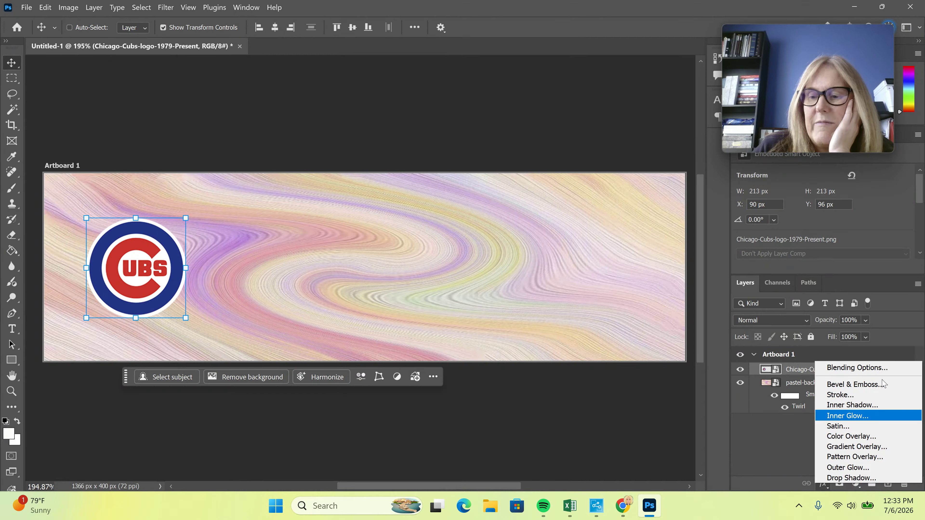
{"action": "left_click", "coordinate": [838, 385]}
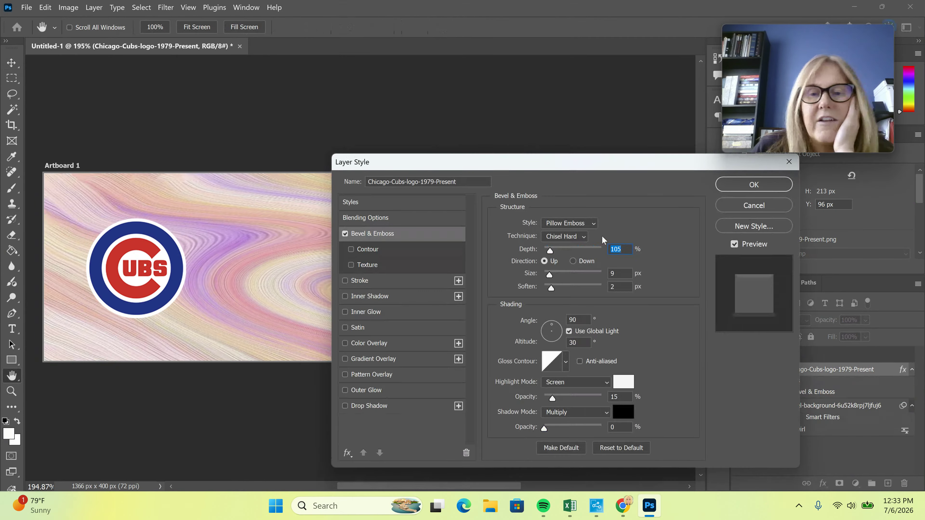
{"action": "left_click", "coordinate": [568, 223]}
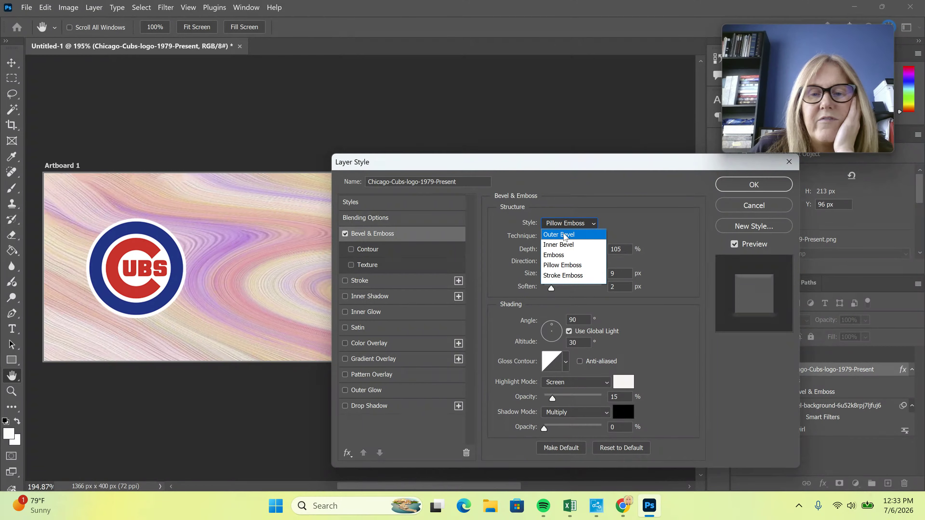
{"action": "left_click", "coordinate": [565, 235]}
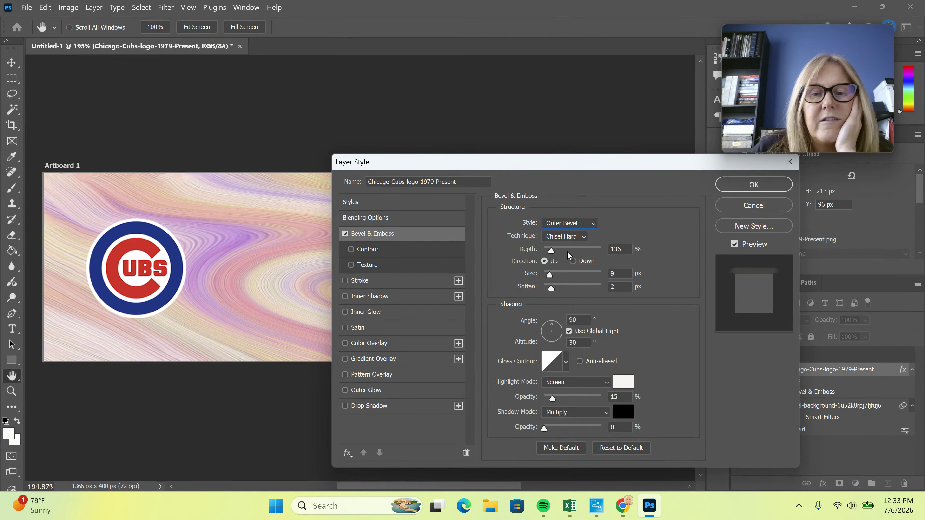
{"action": "left_click_drag", "start_coordinate": [574, 254], "coordinate": [590, 253]}
{"action": "left_click_drag", "start_coordinate": [552, 279], "coordinate": [587, 277]}
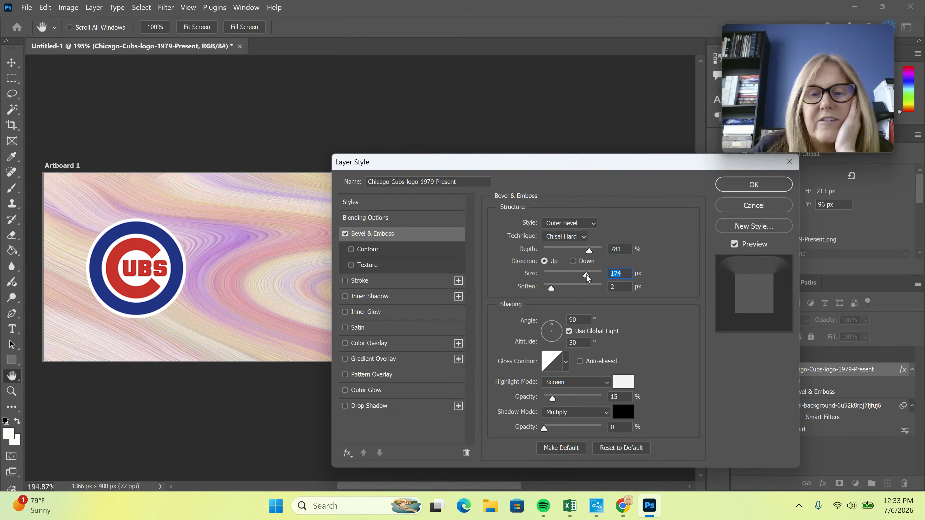
Change the bevel style to Pillow Emboss, add a blue Outer Glow, and apply both effects
{"action": "left_click", "coordinate": [567, 225]}
{"action": "left_click", "coordinate": [573, 242]}
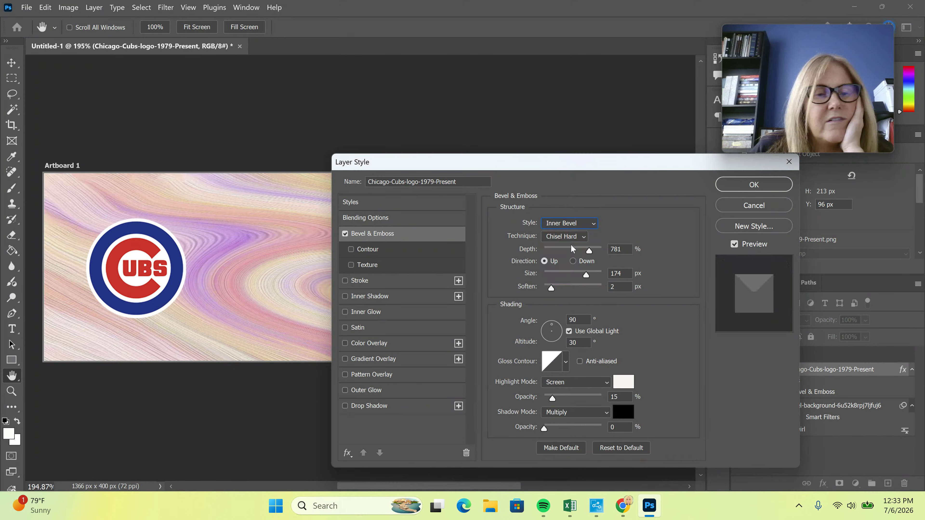
{"action": "left_click", "coordinate": [570, 229]}
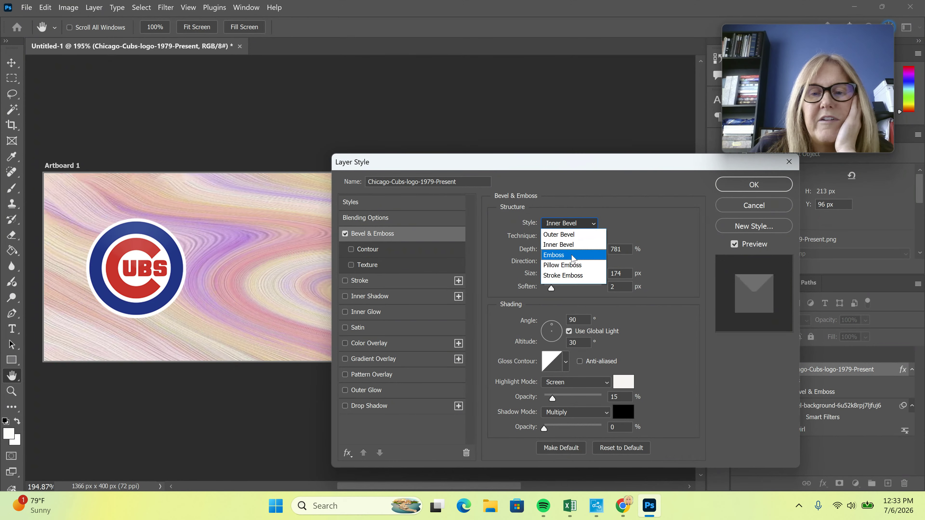
{"action": "left_click", "coordinate": [572, 252]}
{"action": "left_click", "coordinate": [571, 225]}
{"action": "left_click", "coordinate": [569, 267]}
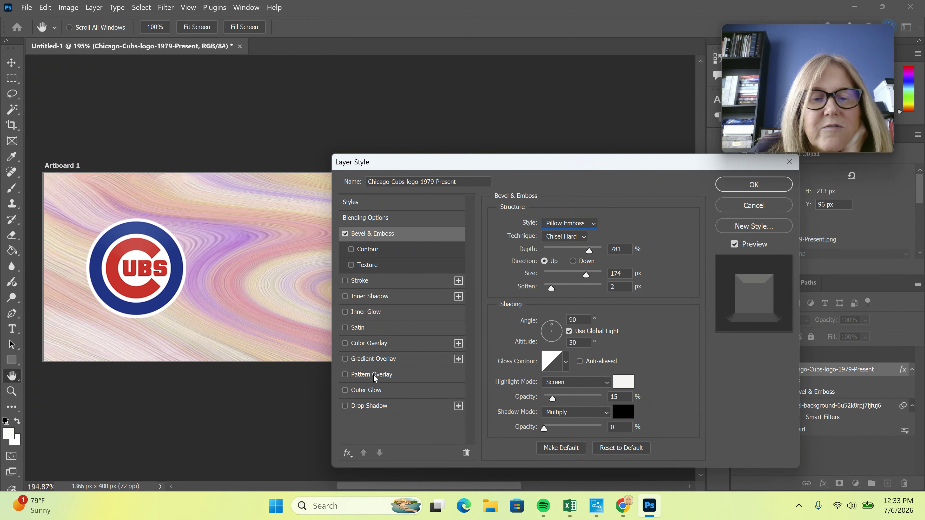
{"action": "left_click", "coordinate": [378, 394]}
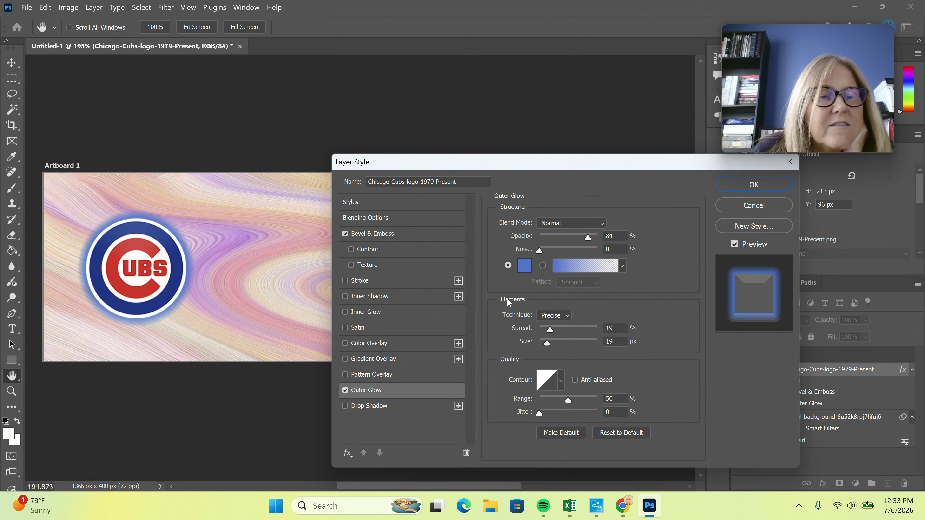
{"action": "left_click", "coordinate": [754, 186]}
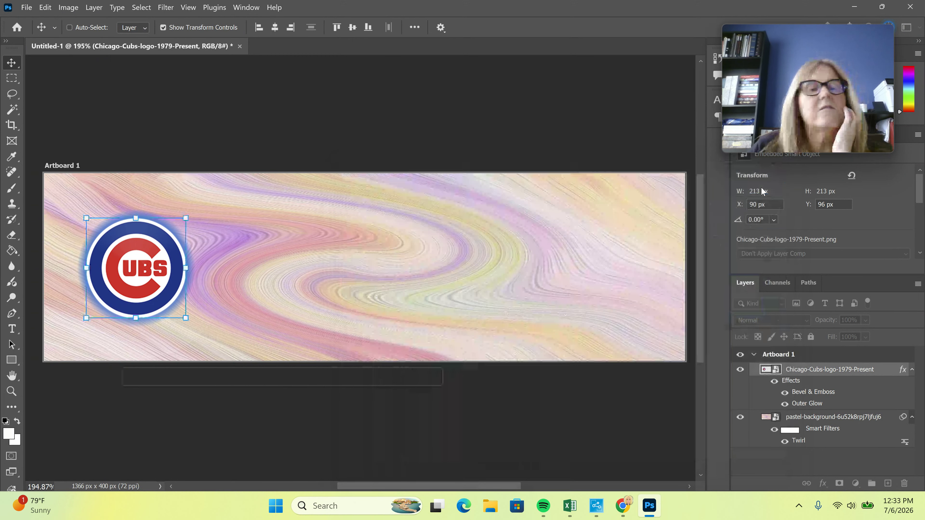
Try to place the swift singer image and dismiss the 'Not a PNG file' error
{"action": "left_click", "coordinate": [25, 9]}
{"action": "left_click", "coordinate": [58, 244]}
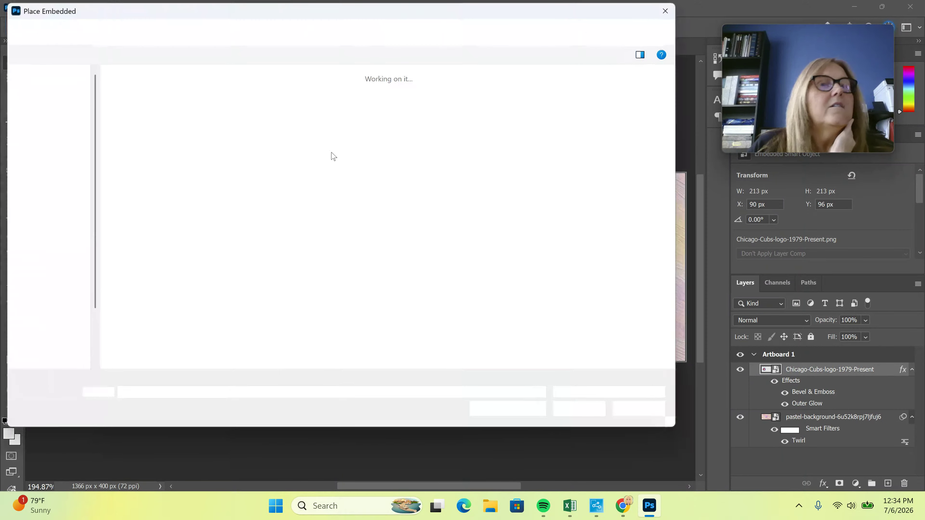
{"action": "scroll", "coordinate": [364, 218], "scroll_direction": "down", "scroll_amount": 10}
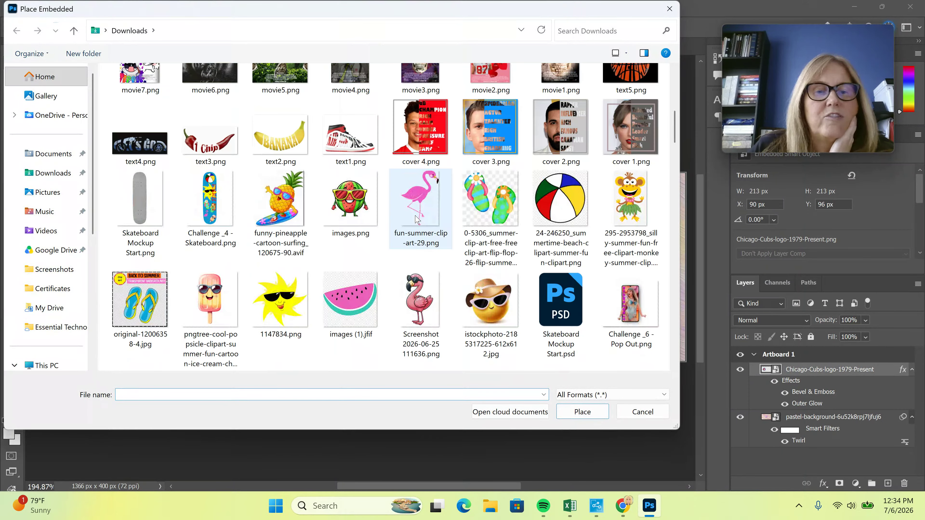
{"action": "scroll", "coordinate": [416, 221], "scroll_direction": "down", "scroll_amount": 3}
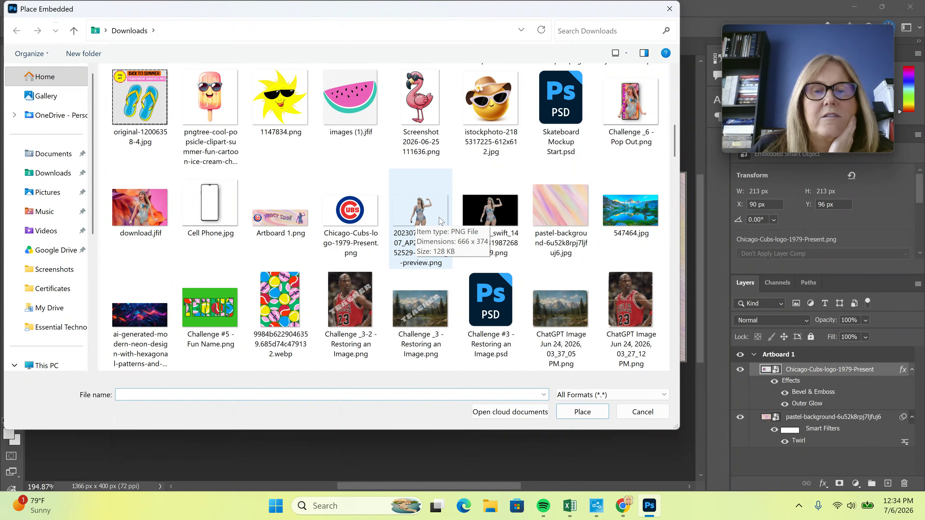
{"action": "left_click", "coordinate": [483, 217]}
{"action": "left_click", "coordinate": [592, 418]}
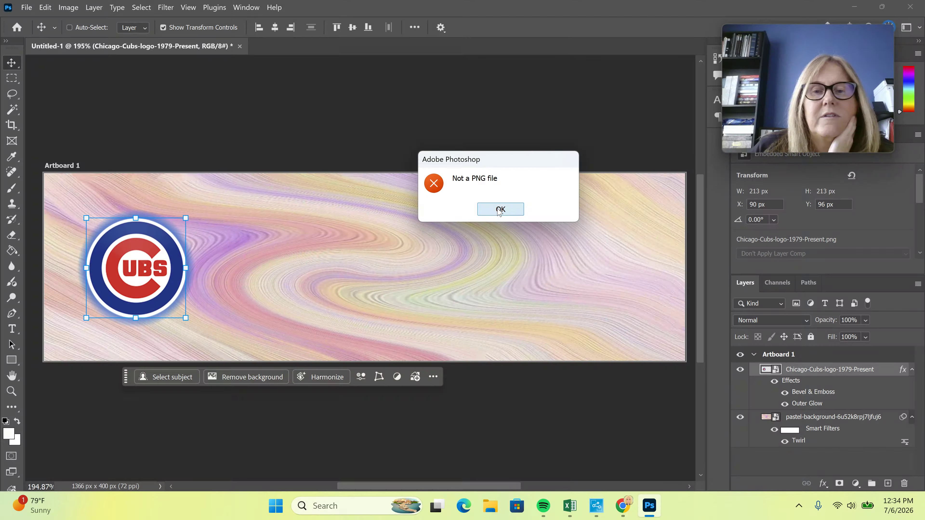
{"action": "left_click", "coordinate": [500, 210]}
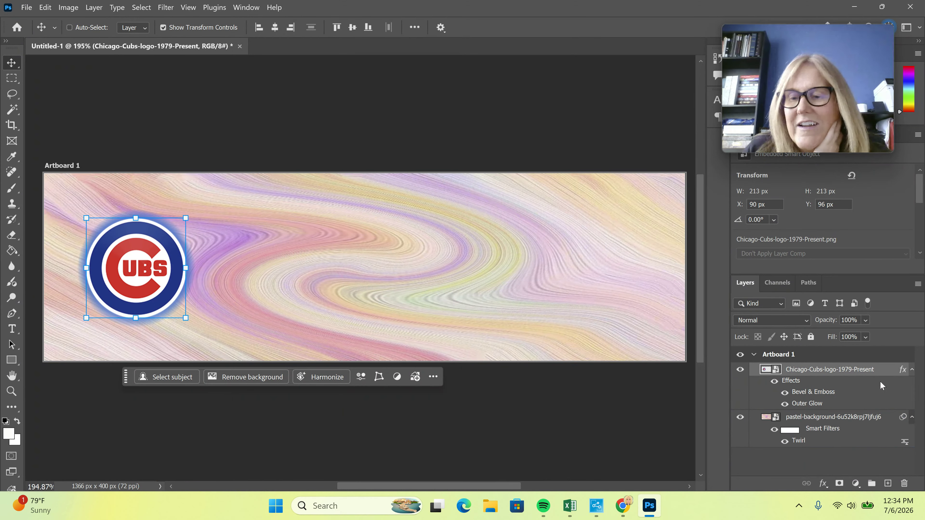
{"action": "left_click", "coordinate": [26, 7]}
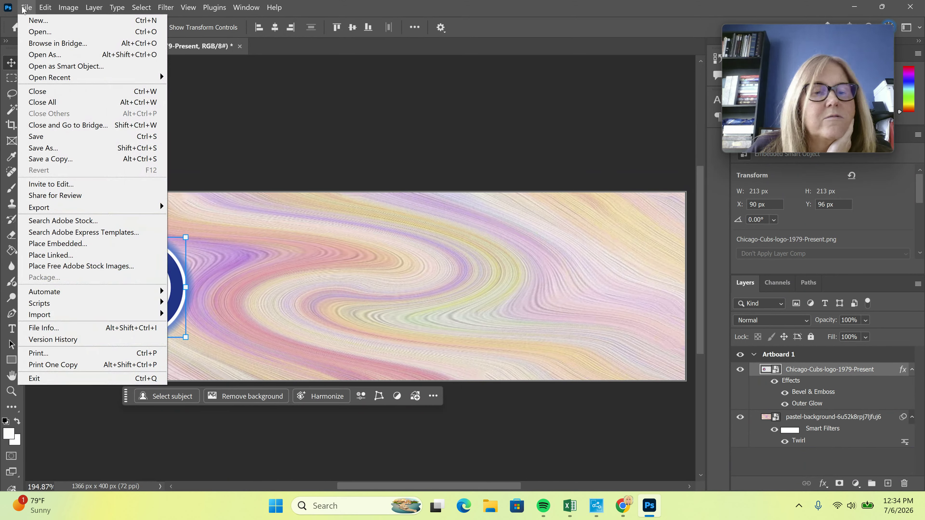
Embed the removebg-preview singer PNG beside the Cubs logo at 269 × 348 px
{"action": "left_click", "coordinate": [58, 243]}
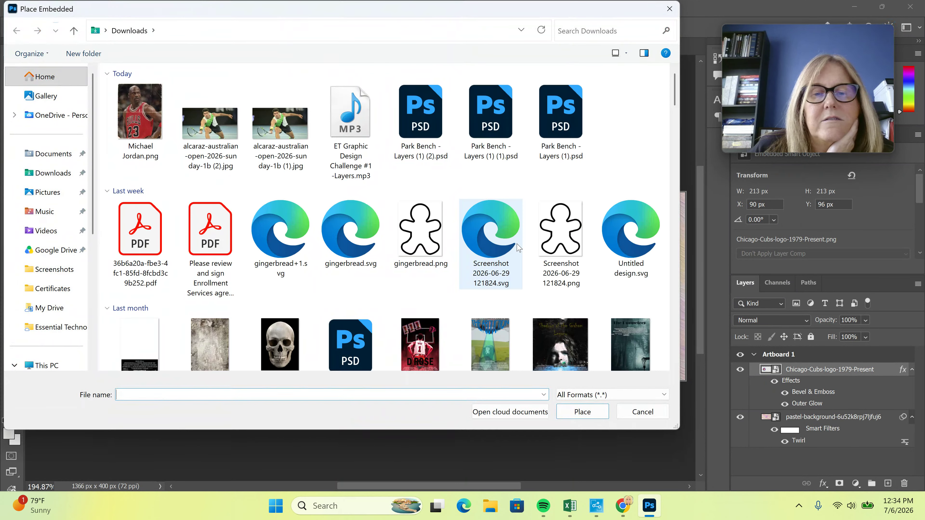
{"action": "scroll", "coordinate": [519, 248], "scroll_direction": "down", "scroll_amount": 5}
{"action": "scroll", "coordinate": [519, 248], "scroll_direction": "up", "scroll_amount": 5}
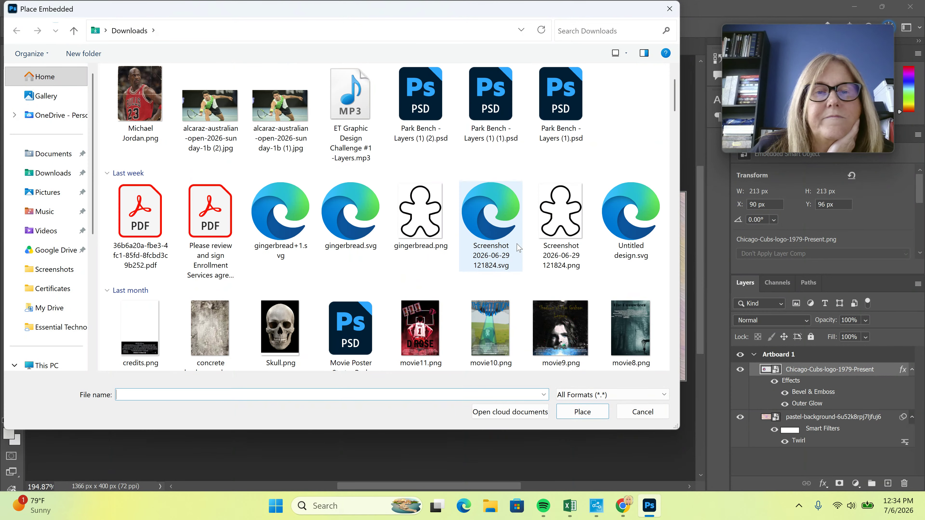
{"action": "scroll", "coordinate": [518, 247], "scroll_direction": "down", "scroll_amount": 10}
{"action": "scroll", "coordinate": [518, 248], "scroll_direction": "down", "scroll_amount": 10}
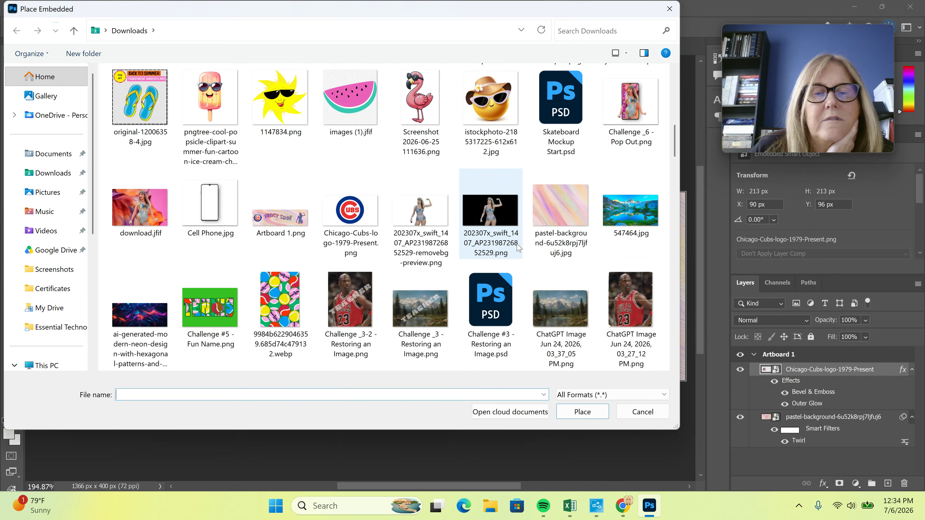
{"action": "scroll", "coordinate": [519, 248], "scroll_direction": "up", "scroll_amount": 5}
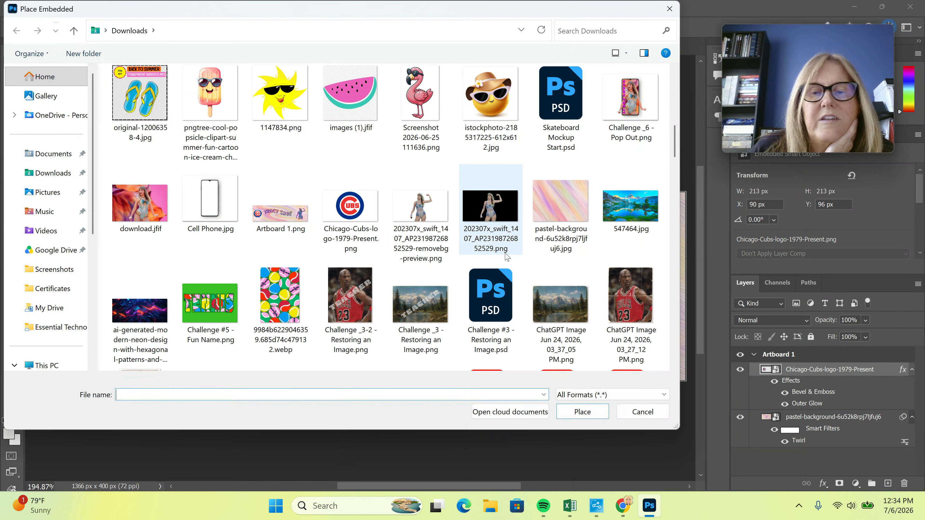
{"action": "left_click", "coordinate": [423, 212]}
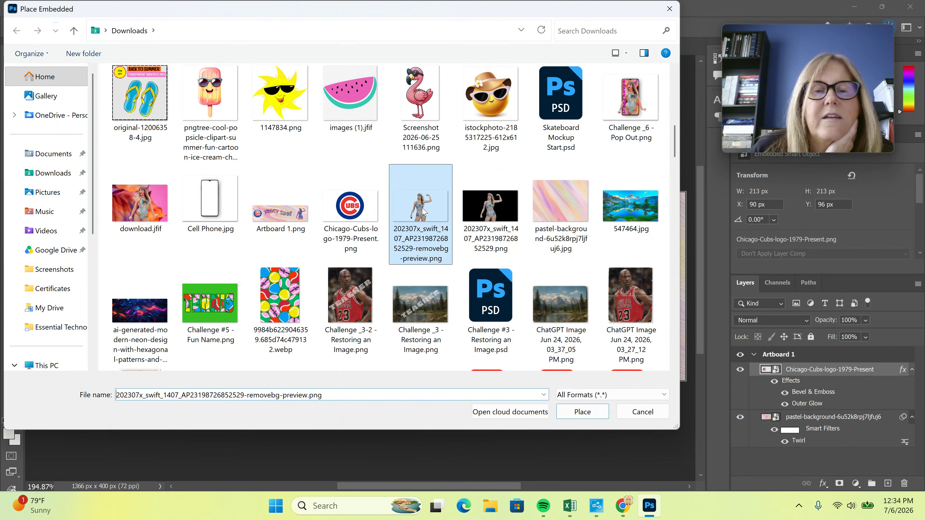
{"action": "left_click", "coordinate": [581, 411]}
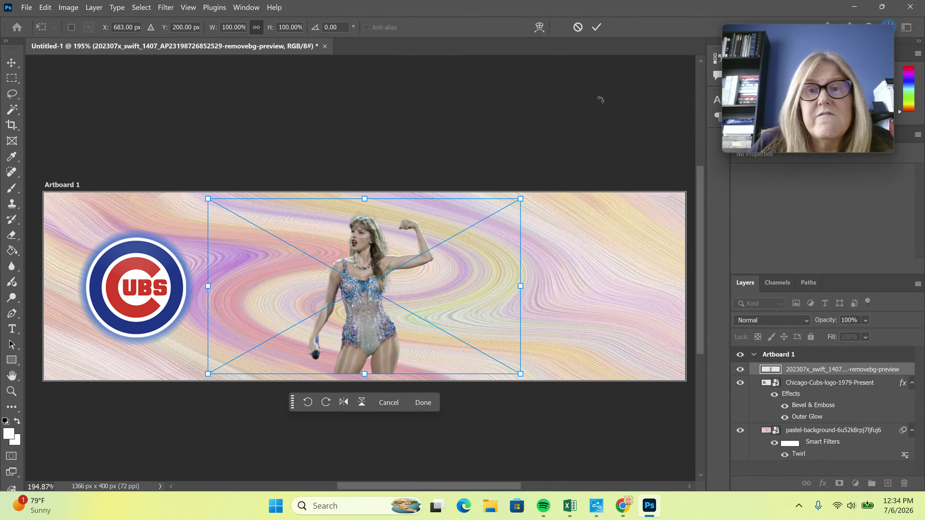
{"action": "left_click", "coordinate": [597, 27]}
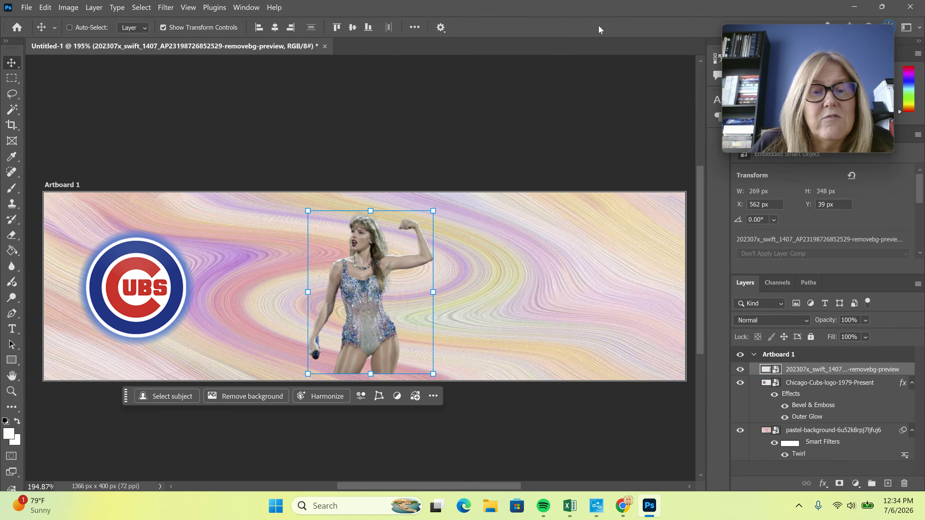
Move the singer cut-out to the banner's right end at X 1071 px, Y 29 px
{"action": "left_click_drag", "start_coordinate": [126, 396], "coordinate": [204, 412]}
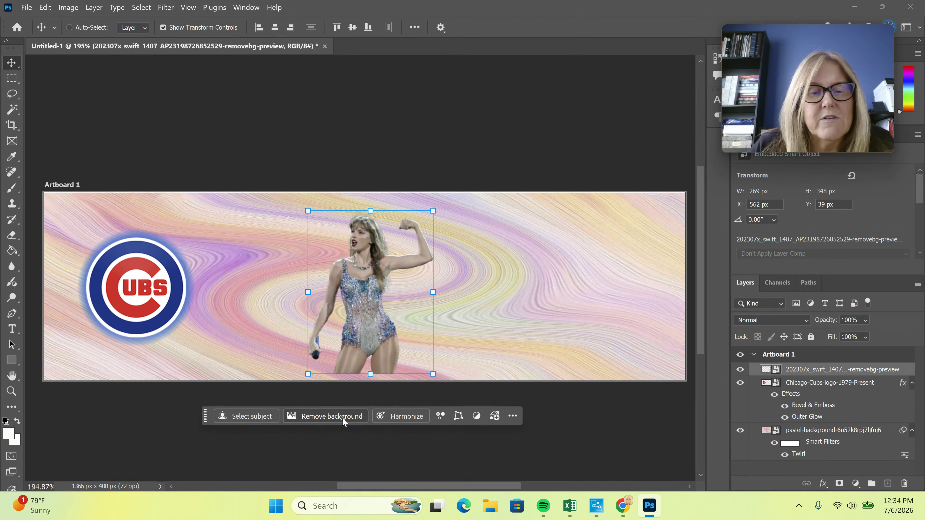
{"action": "mouse_move", "coordinate": [204, 412]}
{"action": "left_mouse_down"}
{"action": "mouse_move", "coordinate": [235, 429]}
{"action": "mouse_move", "coordinate": [210, 427]}
{"action": "left_mouse_up"}
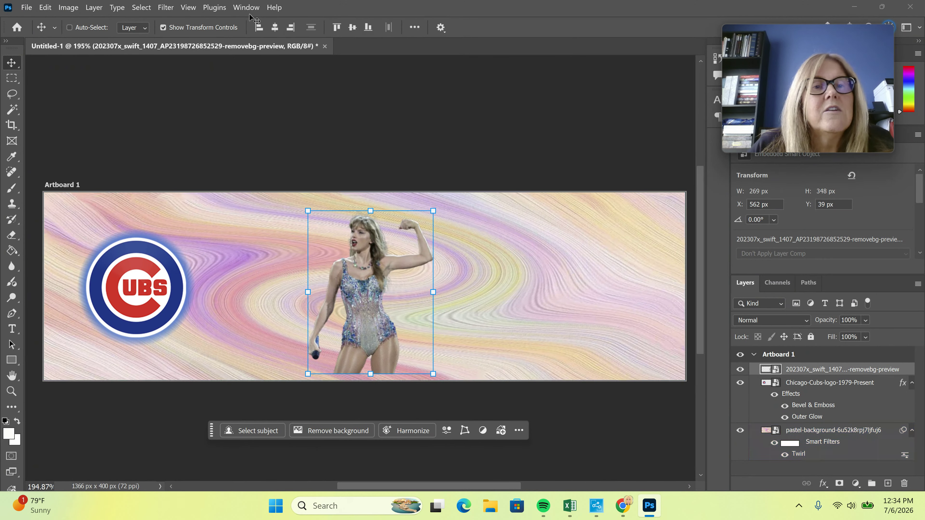
{"action": "left_click", "coordinate": [246, 7]}
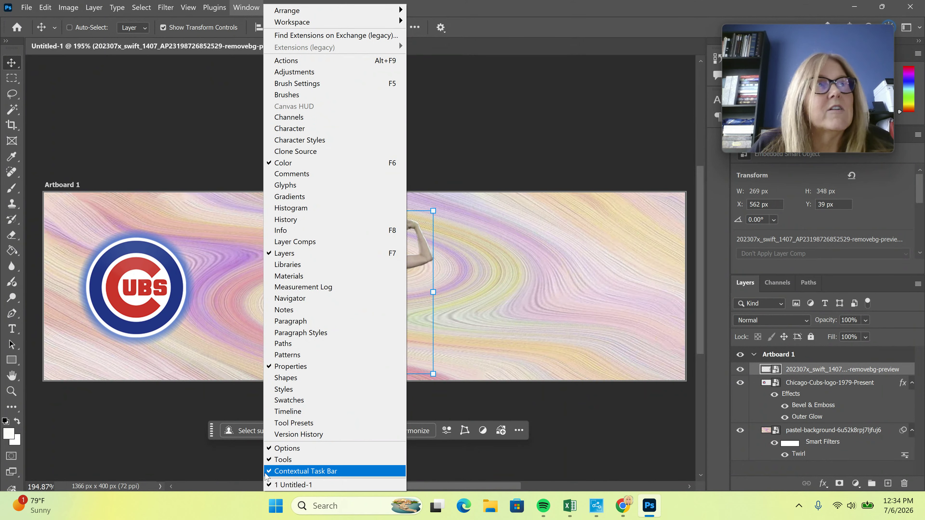
{"action": "left_click", "coordinate": [523, 120]}
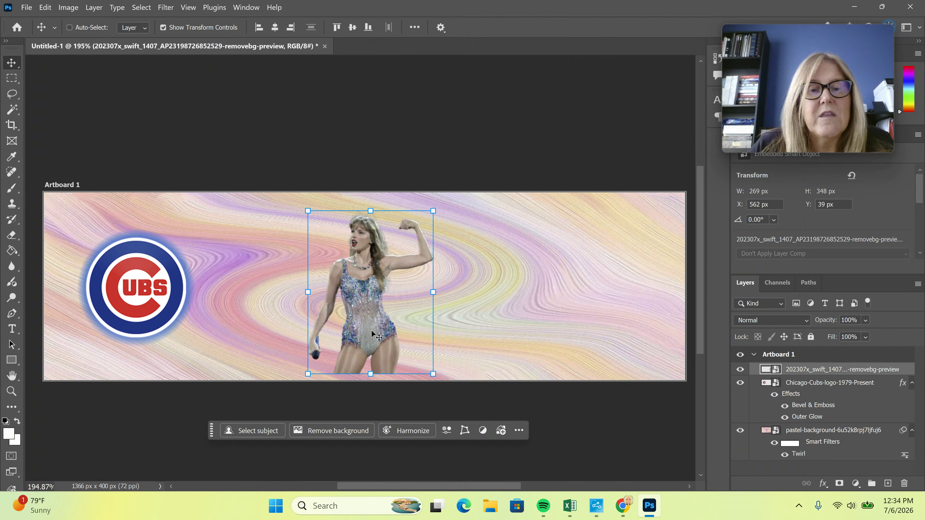
{"action": "left_click_drag", "start_coordinate": [345, 317], "coordinate": [593, 317]}
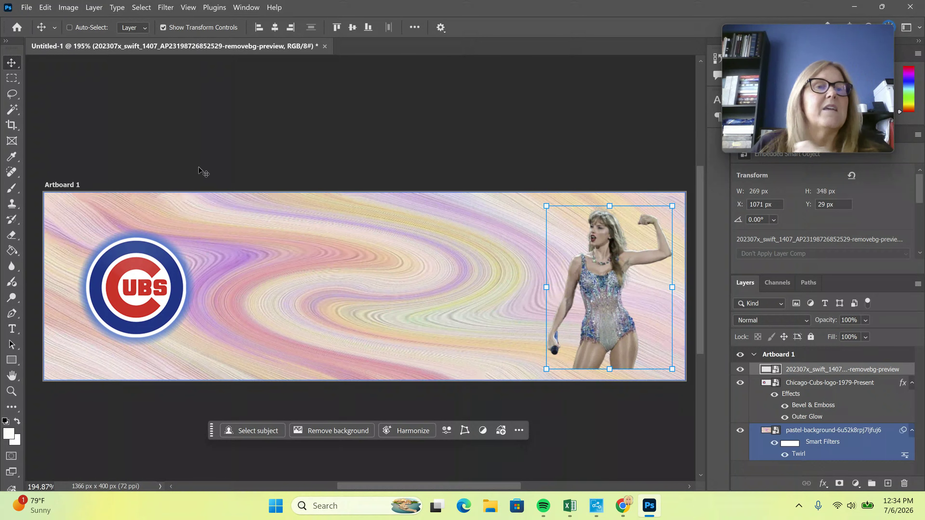
Warp the singer cut-out, curving her left edge inward and pulling in both right corners
{"action": "left_click", "coordinate": [43, 7]}
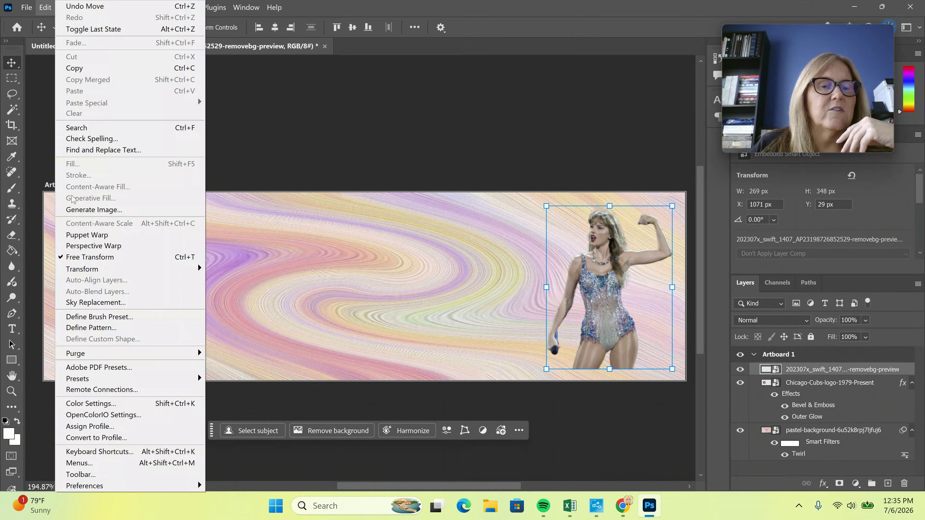
{"action": "mouse_move", "coordinate": [107, 269]}
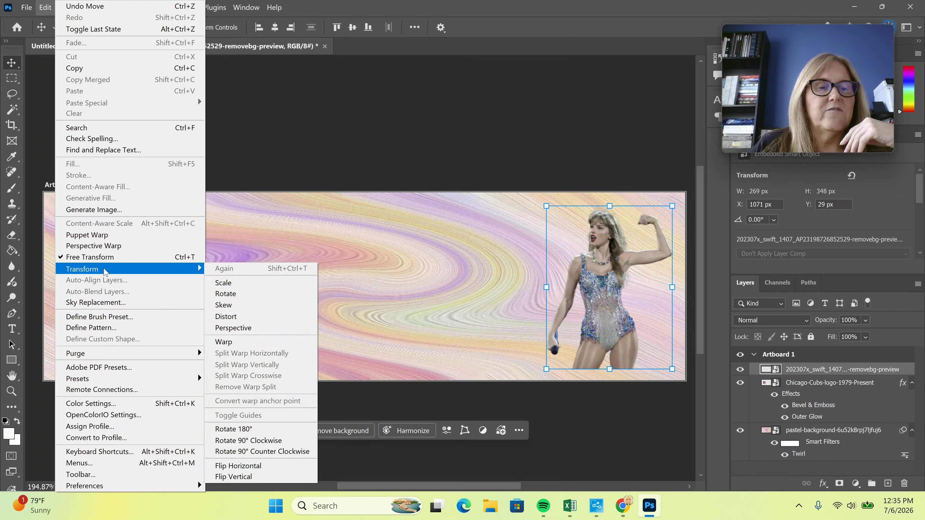
{"action": "left_click", "coordinate": [250, 344]}
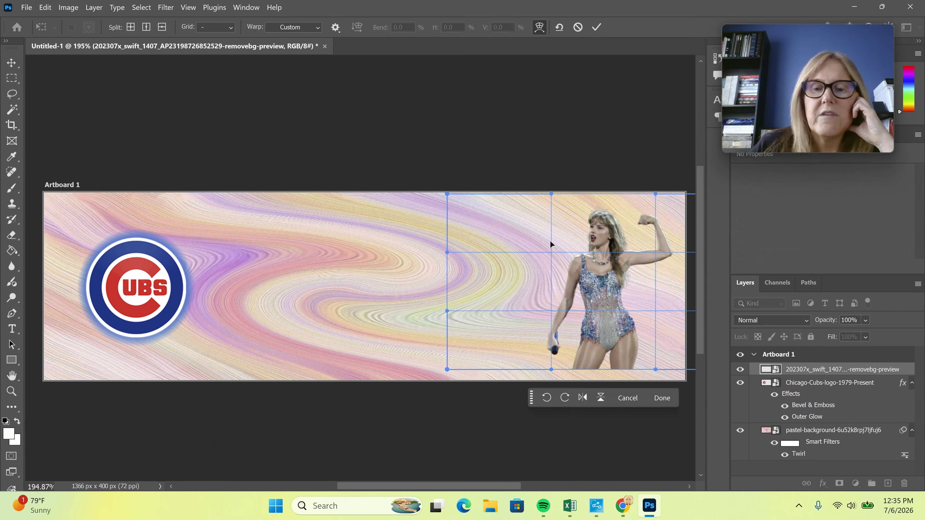
{"action": "left_click_drag", "start_coordinate": [447, 254], "coordinate": [529, 272]}
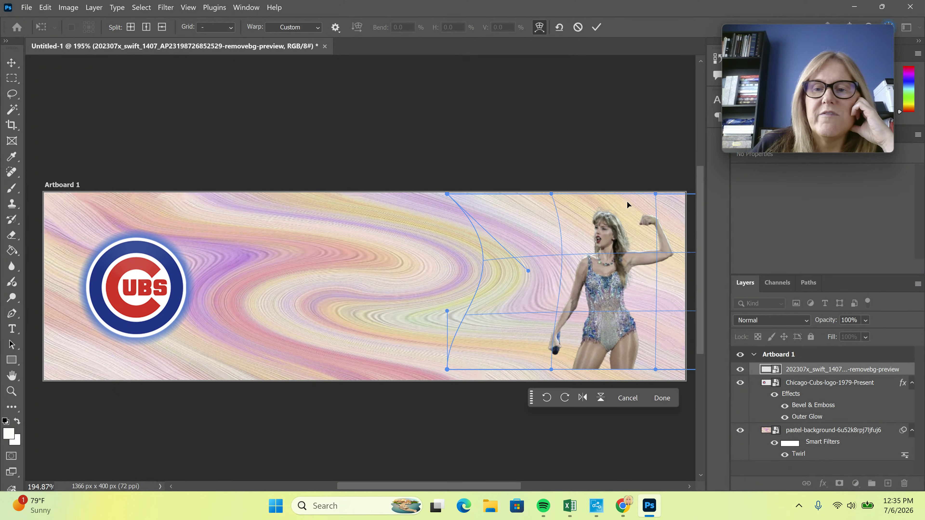
{"action": "left_click_drag", "start_coordinate": [654, 195], "coordinate": [612, 242]}
{"action": "left_click_drag", "start_coordinate": [653, 367], "coordinate": [683, 369]}
Commit the warp and nudge the singer up to X 1089 px, Y 35 px
{"action": "left_click", "coordinate": [599, 31]}
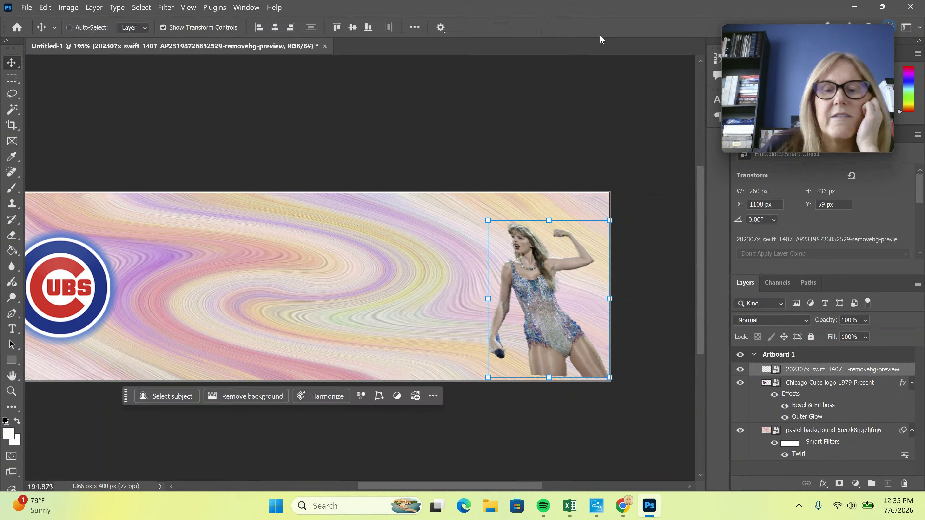
{"action": "left_click_drag", "start_coordinate": [533, 331], "coordinate": [537, 314]}
{"action": "left_click", "coordinate": [822, 484]}
{"action": "key", "text": "Escape"}
Try a Black & White adjustment, then remove it to keep the banner in colour
{"action": "left_click", "coordinate": [856, 485]}
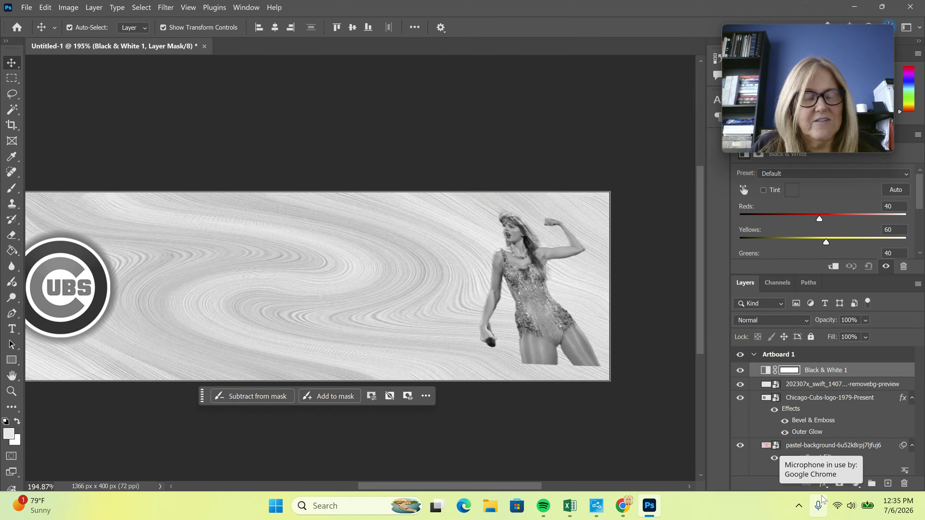
{"action": "key", "text": "Delete"}
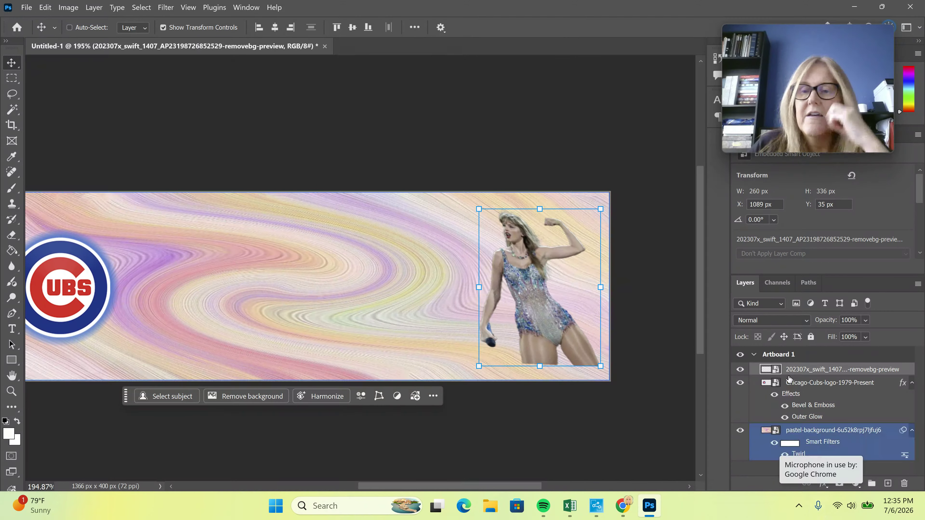
{"action": "left_click", "coordinate": [821, 486]}
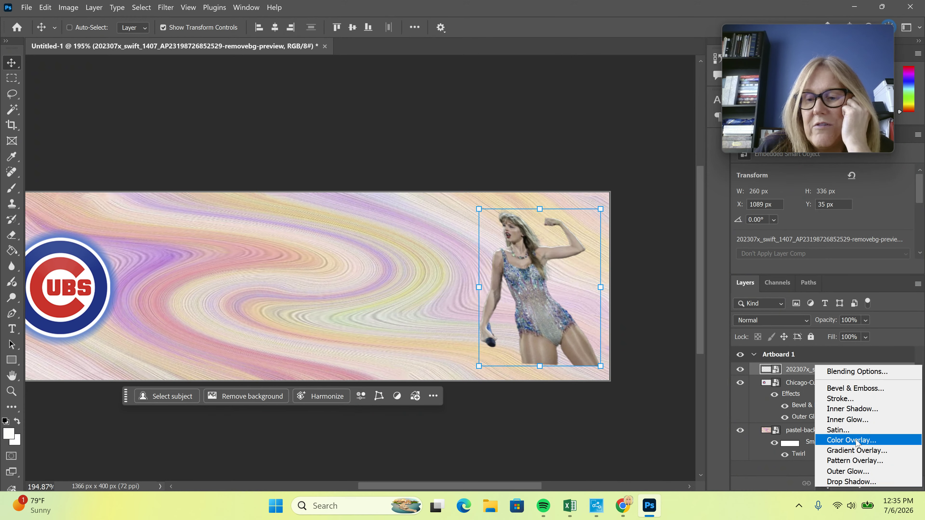
Add a 2 px green inside Stroke effect around the singer cut-out
{"action": "left_click", "coordinate": [853, 401]}
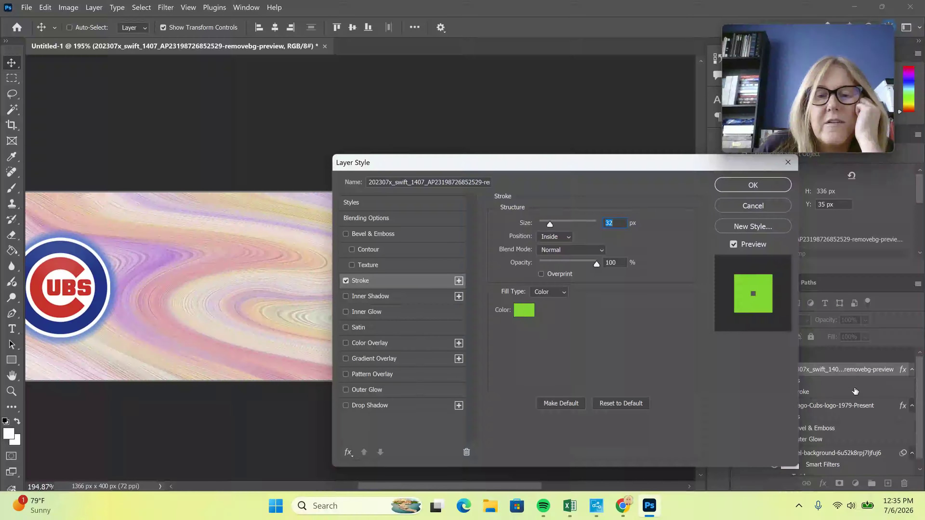
{"action": "mouse_move", "coordinate": [514, 157]}
{"action": "left_mouse_down"}
{"action": "mouse_move", "coordinate": [727, 107]}
{"action": "mouse_move", "coordinate": [784, 139]}
{"action": "left_mouse_up"}
{"action": "left_click_drag", "start_coordinate": [820, 206], "coordinate": [810, 207]}
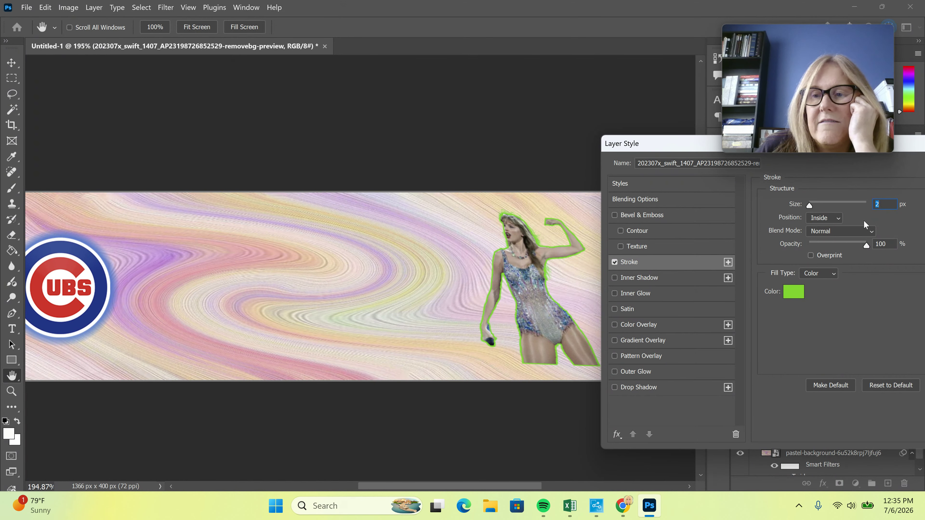
{"action": "left_click_drag", "start_coordinate": [673, 143], "coordinate": [315, 165]}
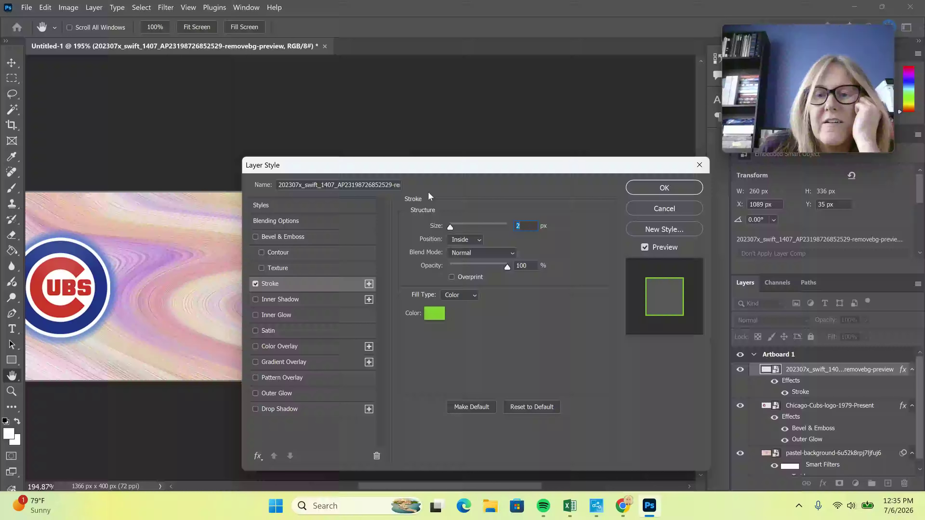
{"action": "left_click", "coordinate": [686, 192]}
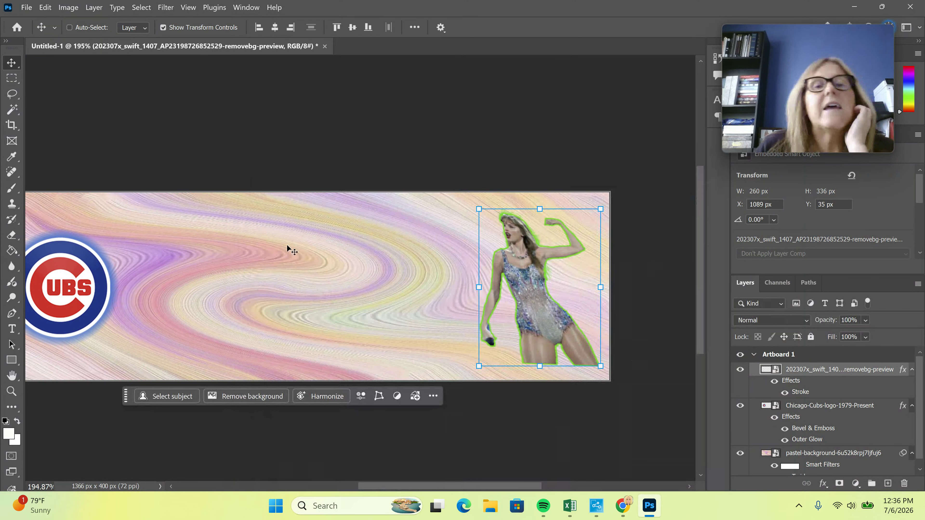
{"action": "key", "text": "space"}
{"action": "mouse_move", "coordinate": [398, 289]}
{"action": "left_mouse_down"}
{"action": "mouse_move", "coordinate": [411, 290]}
{"action": "mouse_move", "coordinate": [391, 292]}
{"action": "left_mouse_up"}
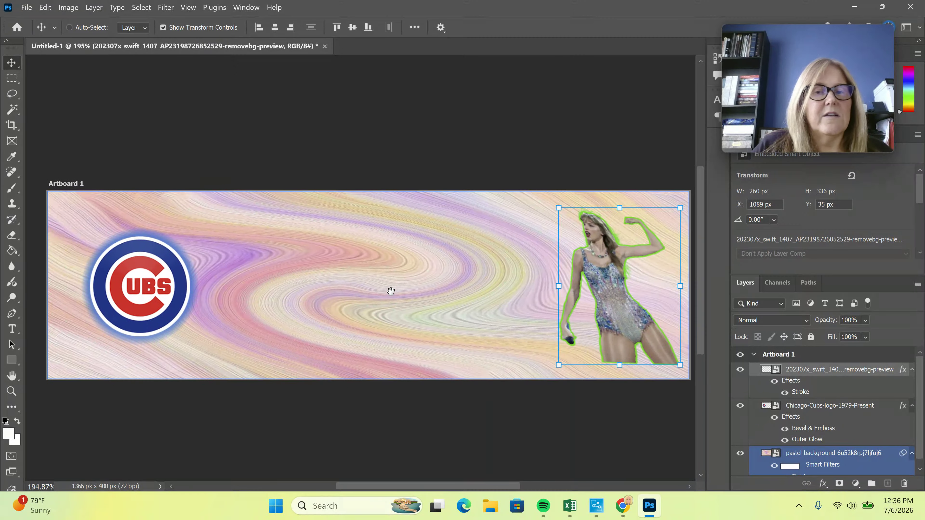
Draw a text box across the banner and replace the Lorem ipsum with the singer's name
{"action": "left_click", "coordinate": [16, 329]}
{"action": "left_click_drag", "start_coordinate": [206, 229], "coordinate": [544, 330]}
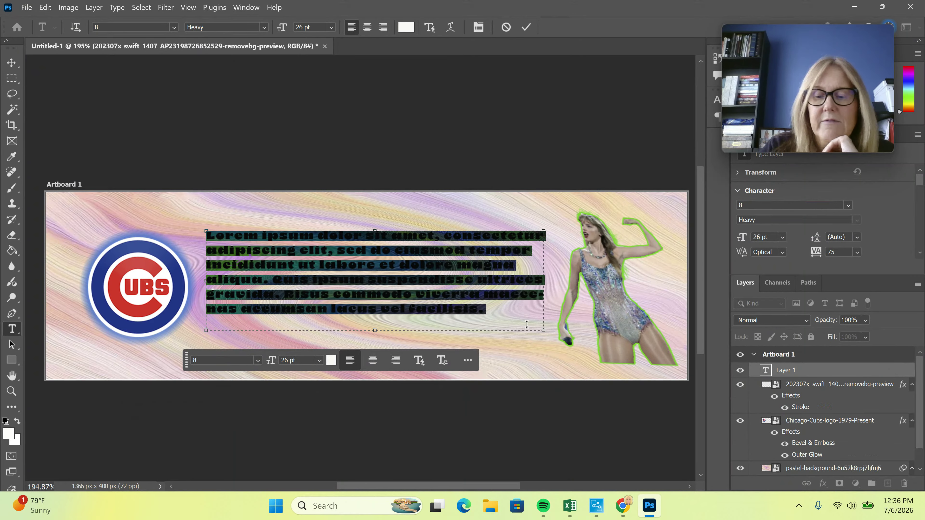
{"action": "left_click", "coordinate": [526, 324]}
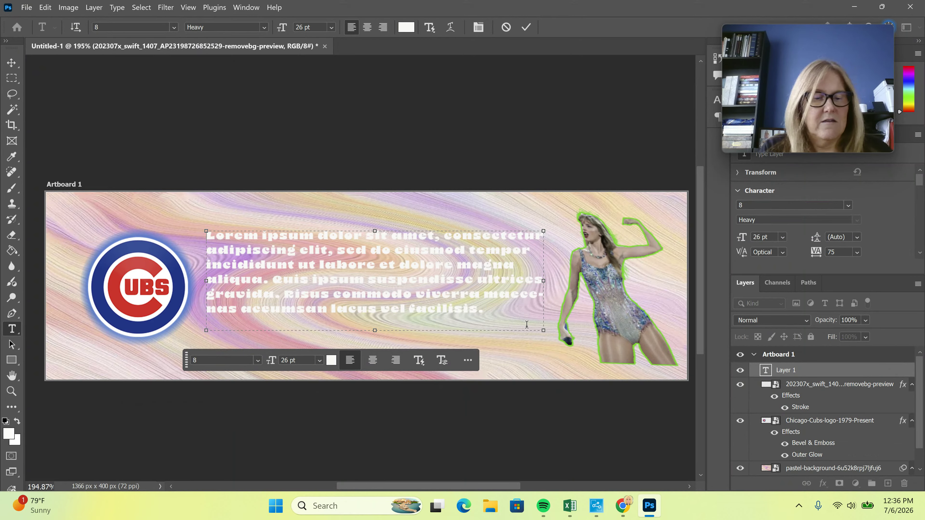
{"action": "key", "text": "ctrl+a"}
{"action": "key", "text": "BackSpace"}
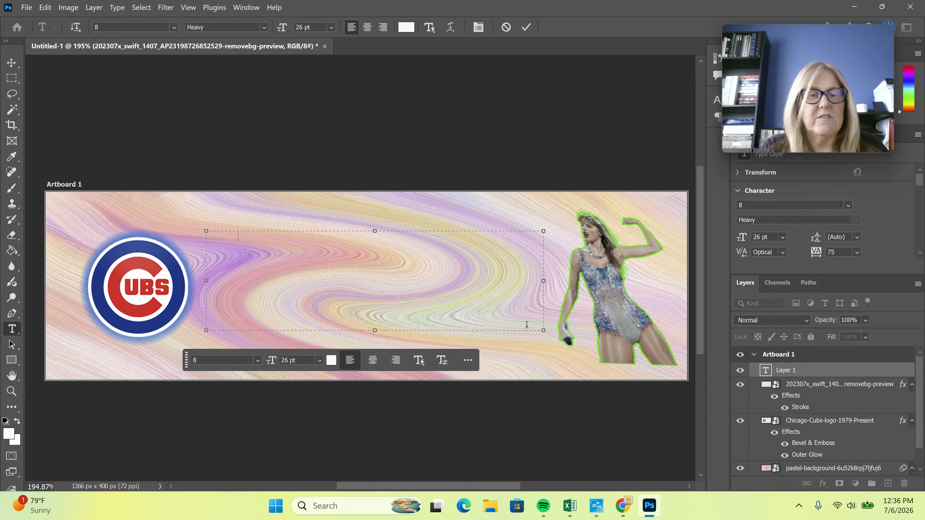
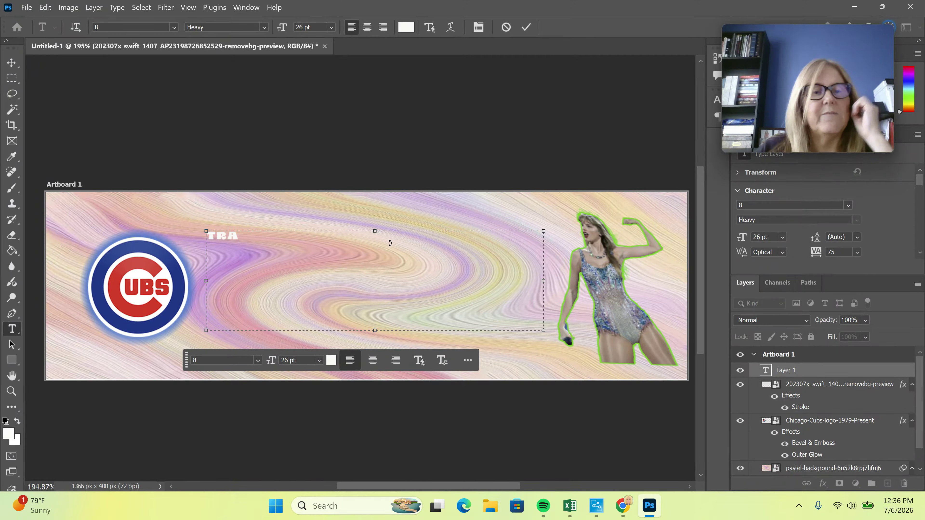
Select the name and browse the fonts, keeping 8 Heavy at 26 pt
{"action": "left_click_drag", "start_coordinate": [229, 239], "coordinate": [206, 238]}
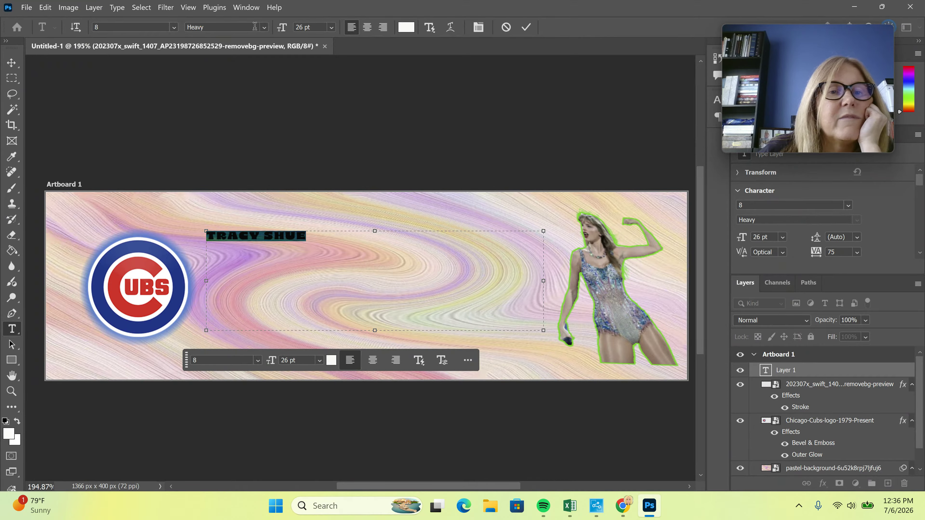
{"action": "left_click", "coordinate": [174, 27]}
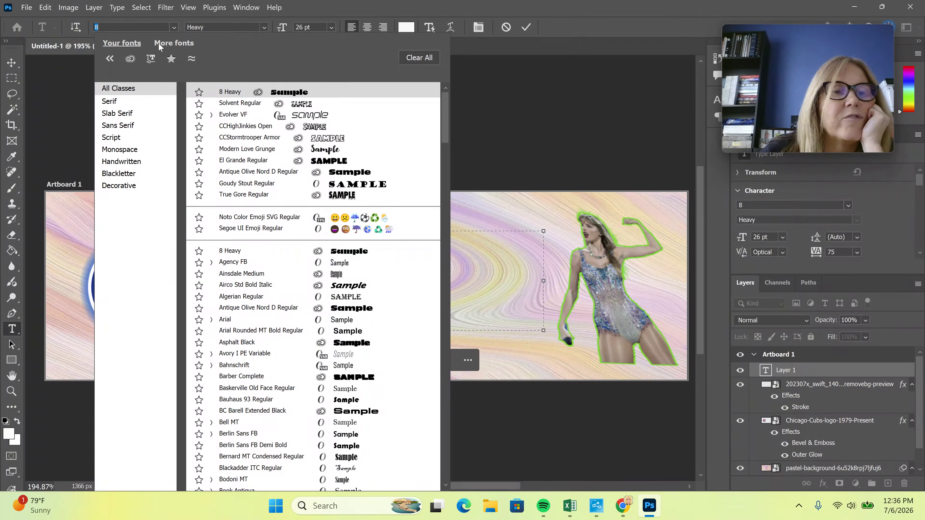
{"action": "left_click", "coordinate": [178, 42]}
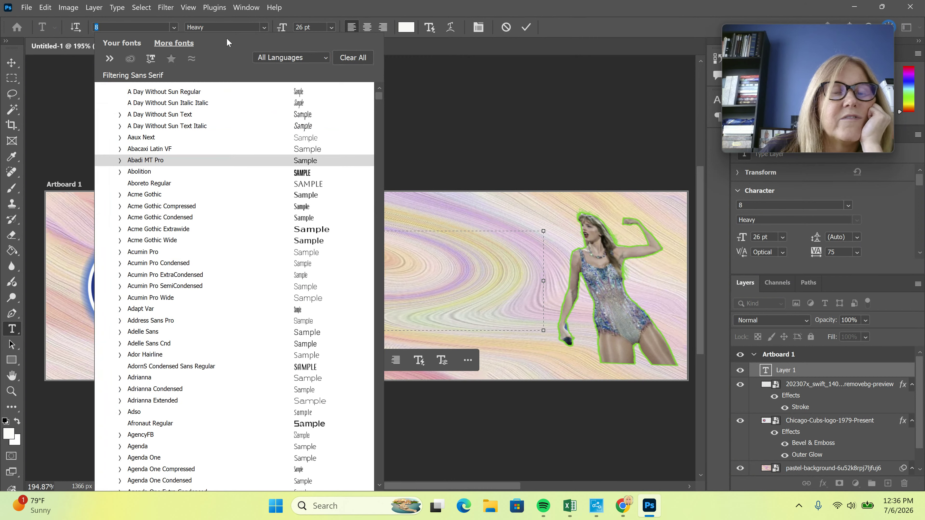
{"action": "left_click", "coordinate": [379, 36]}
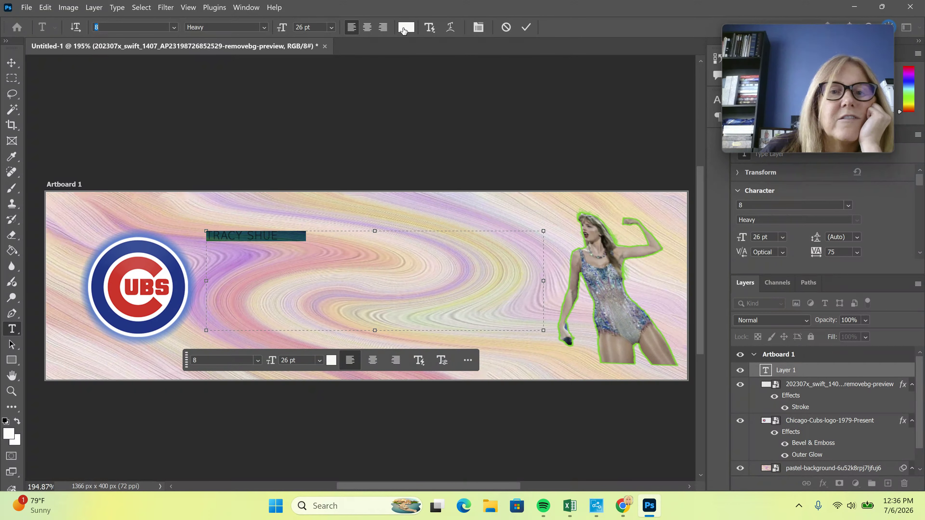
Colour the name magenta #f609c7 and shrink its text box to fit snugly
{"action": "left_click", "coordinate": [405, 27]}
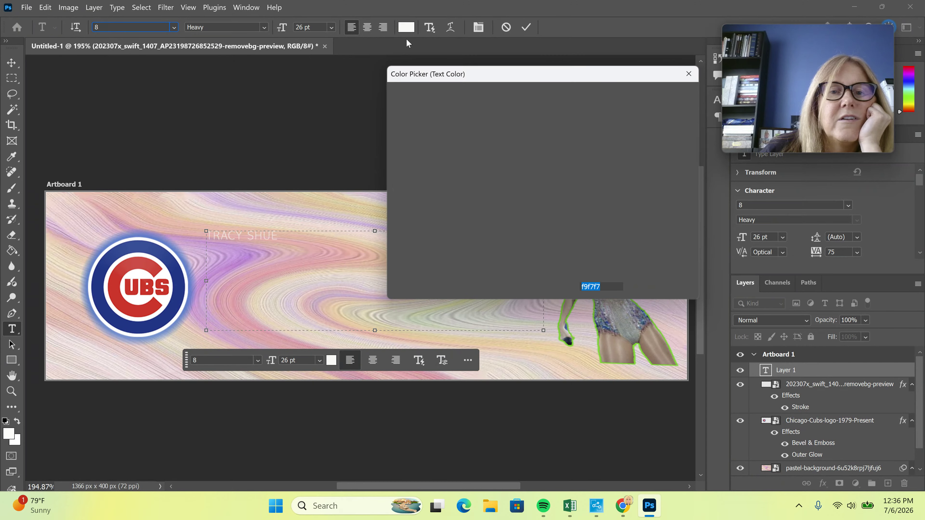
{"action": "left_click", "coordinate": [557, 128]}
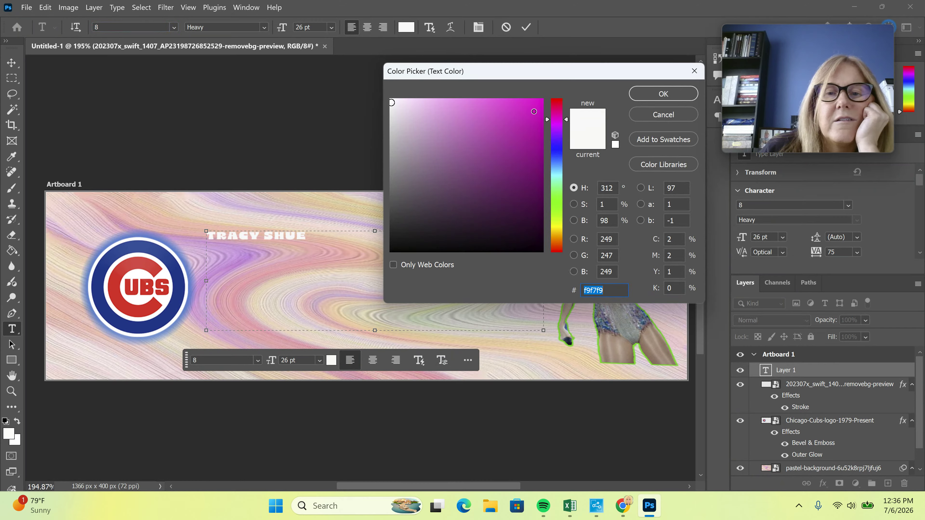
{"action": "type", "text": "fbf6fa"}
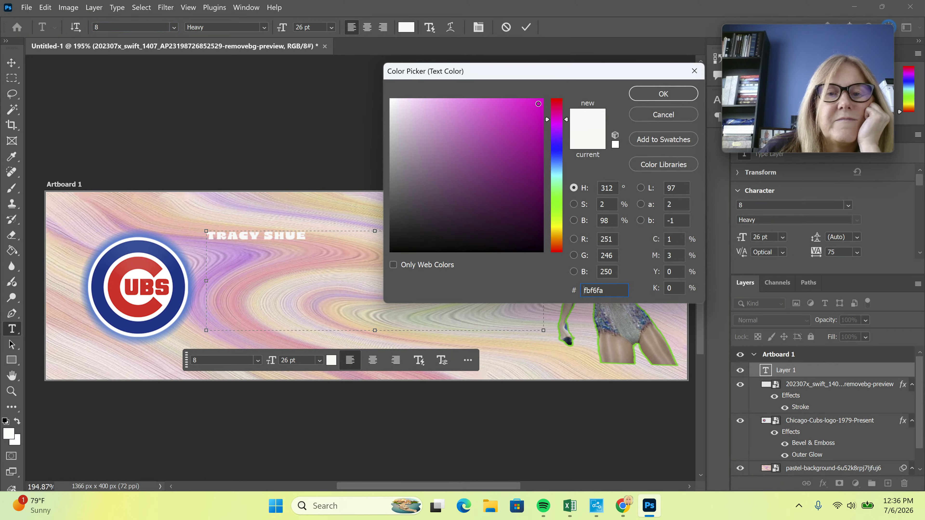
{"action": "left_click_drag", "start_coordinate": [538, 104], "coordinate": [482, 118]}
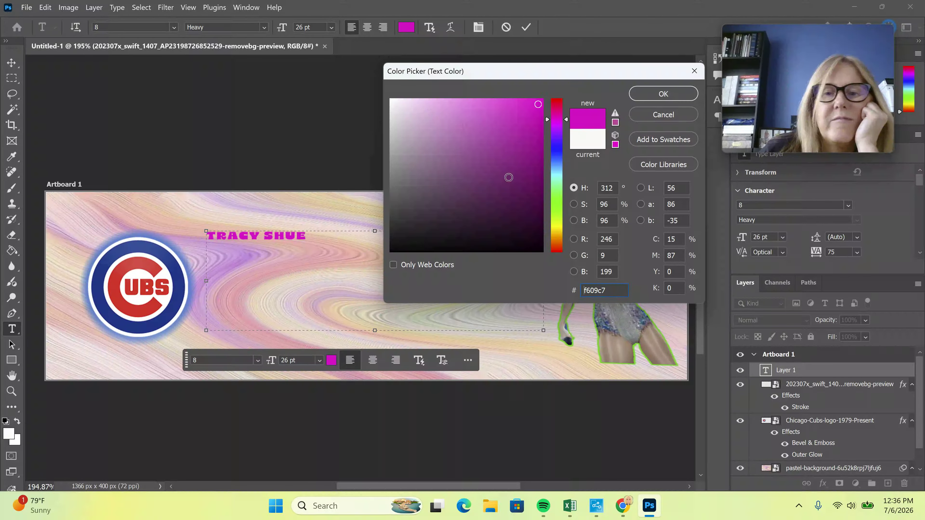
{"action": "left_click", "coordinate": [668, 94]}
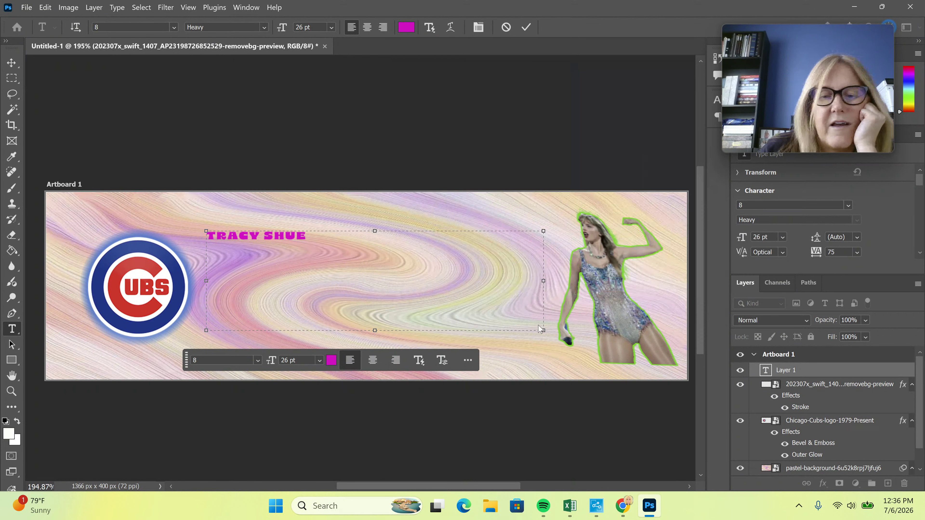
{"action": "key", "text": "ctrl+a"}
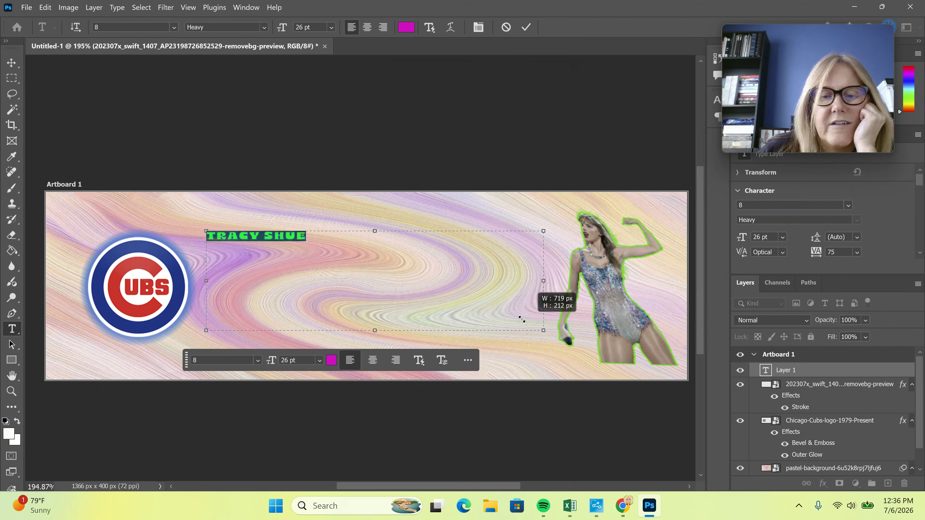
{"action": "left_click_drag", "start_coordinate": [421, 290], "coordinate": [335, 248]}
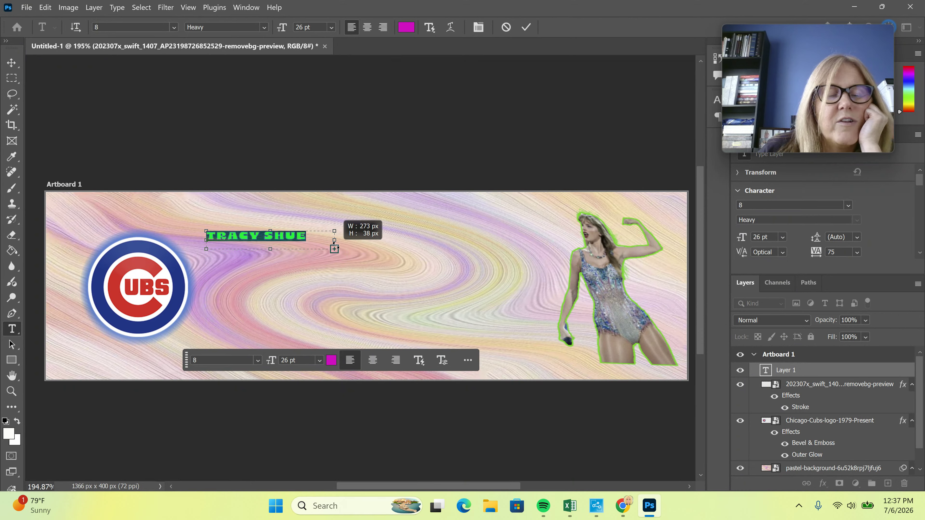
Apply an Arch text warp with +8% bend to the name and commit the text layer
{"action": "left_click", "coordinate": [450, 27]}
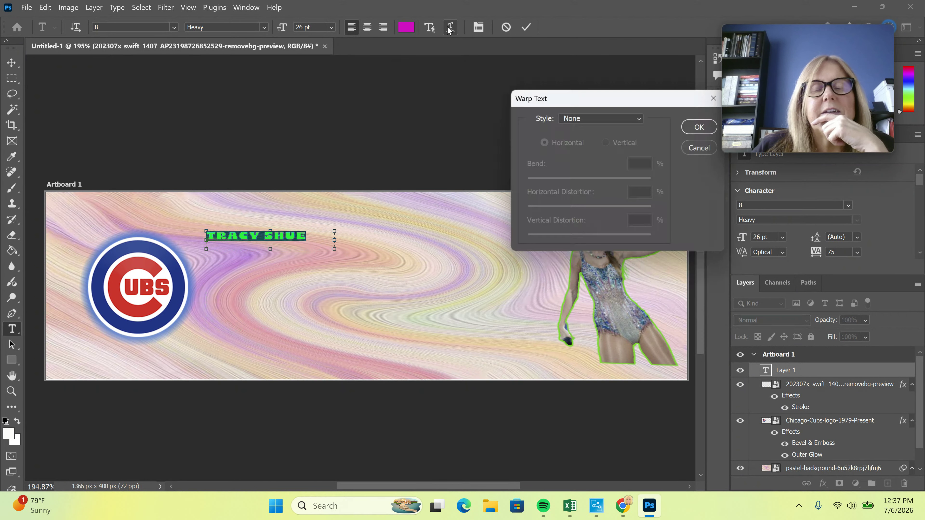
{"action": "left_click", "coordinate": [610, 120]}
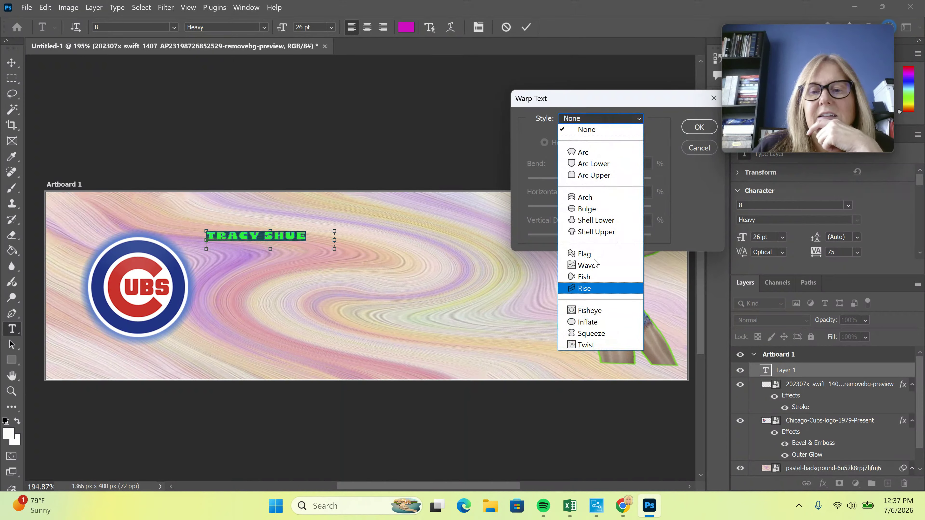
{"action": "left_click", "coordinate": [596, 197]}
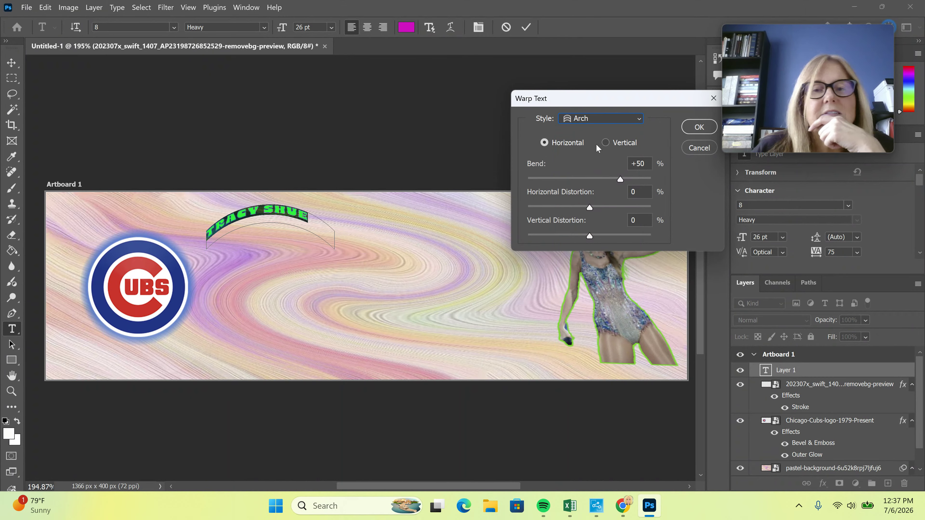
{"action": "left_click_drag", "start_coordinate": [598, 183], "coordinate": [594, 180]}
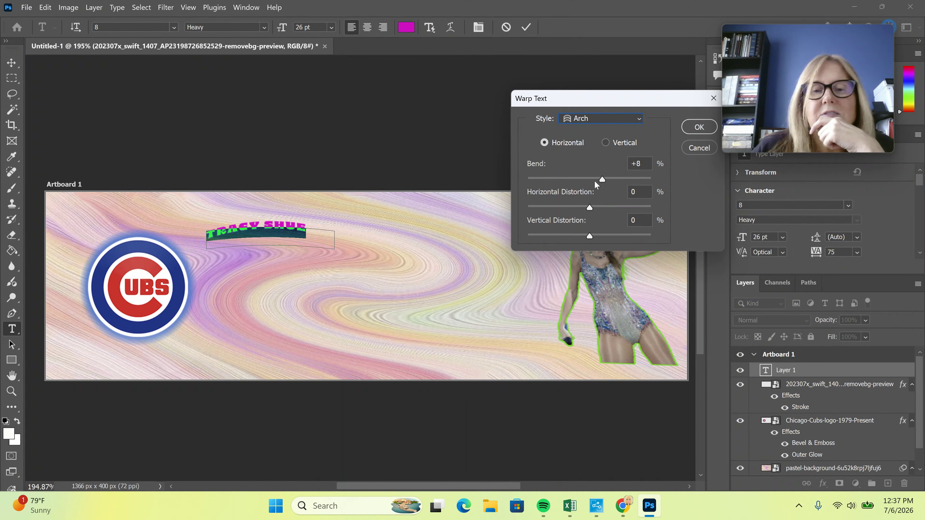
{"action": "left_click", "coordinate": [695, 127]}
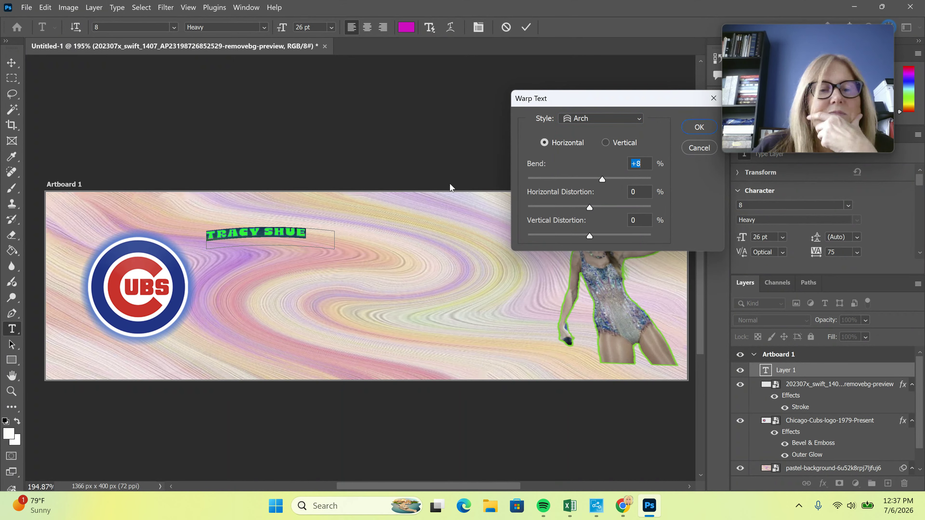
{"action": "left_click", "coordinate": [526, 27]}
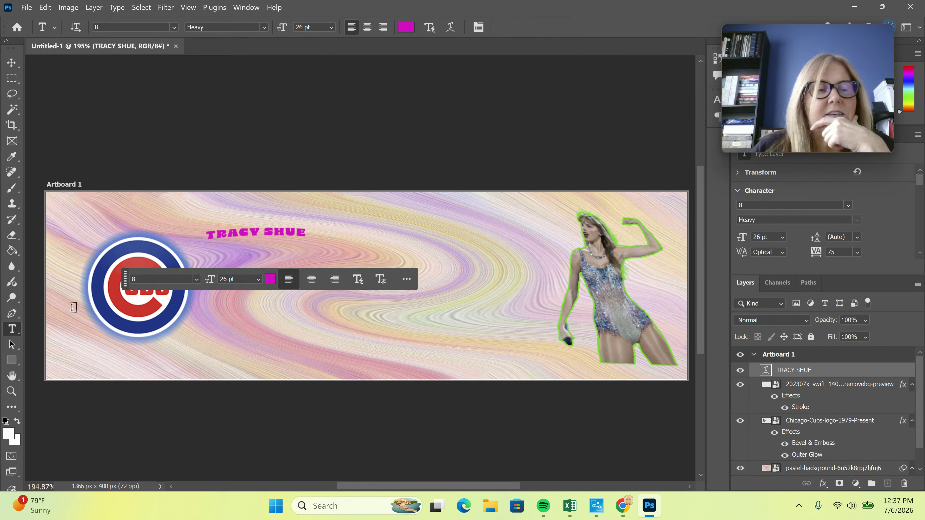
Enlarge the arched name to 170.61 pt between the Cubs logo and the singer
{"action": "left_click", "coordinate": [13, 64]}
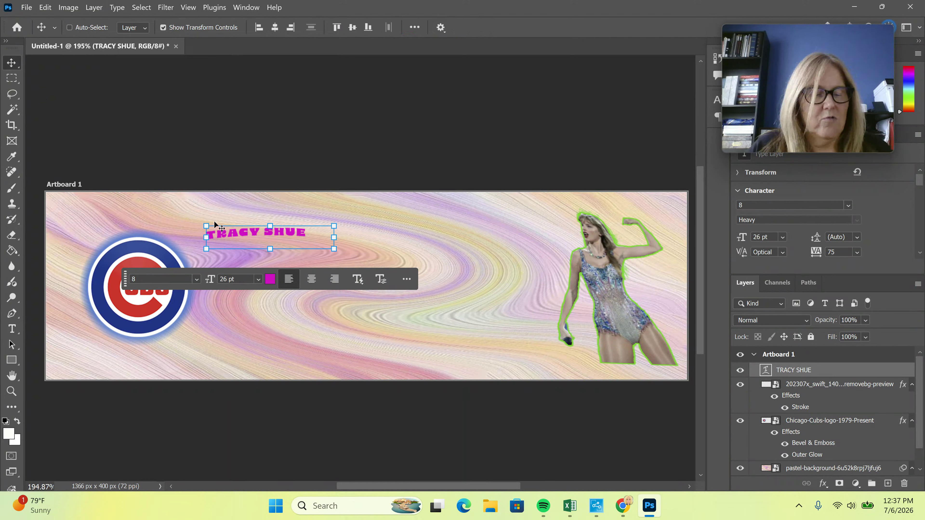
{"action": "left_click_drag", "start_coordinate": [336, 249], "coordinate": [617, 388]}
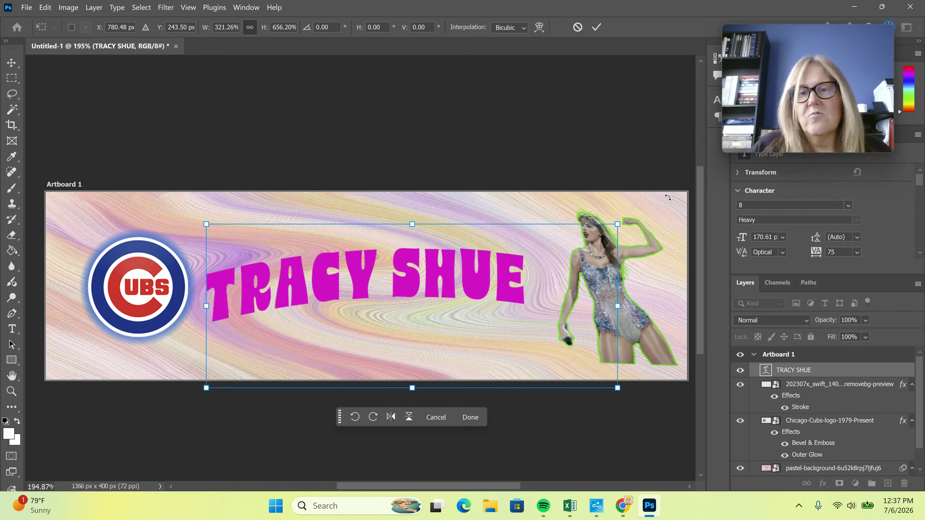
{"action": "left_click", "coordinate": [595, 28]}
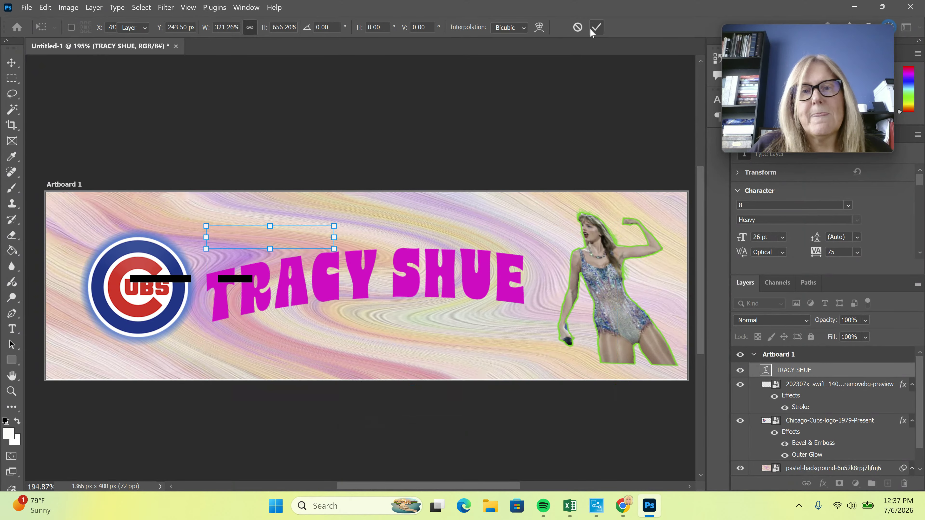
{"action": "left_click", "coordinate": [823, 483]}
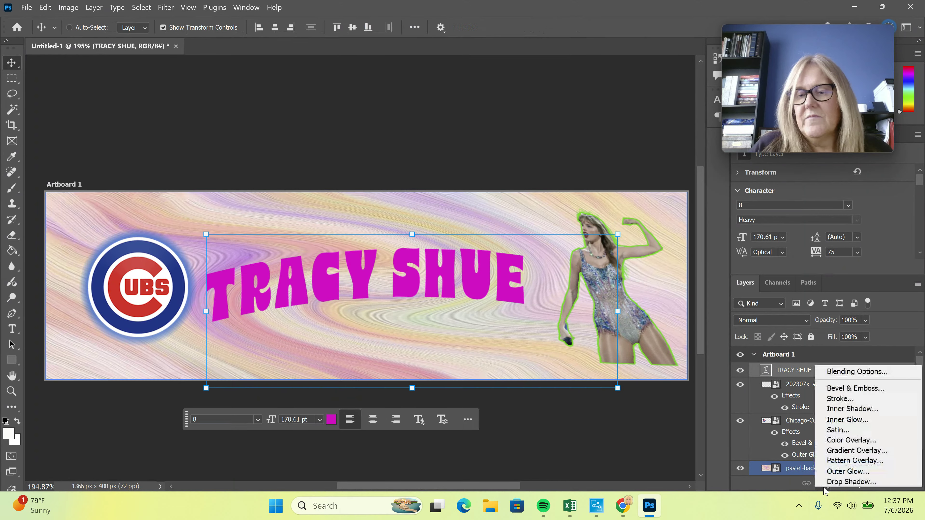
{"action": "left_click", "coordinate": [835, 389]}
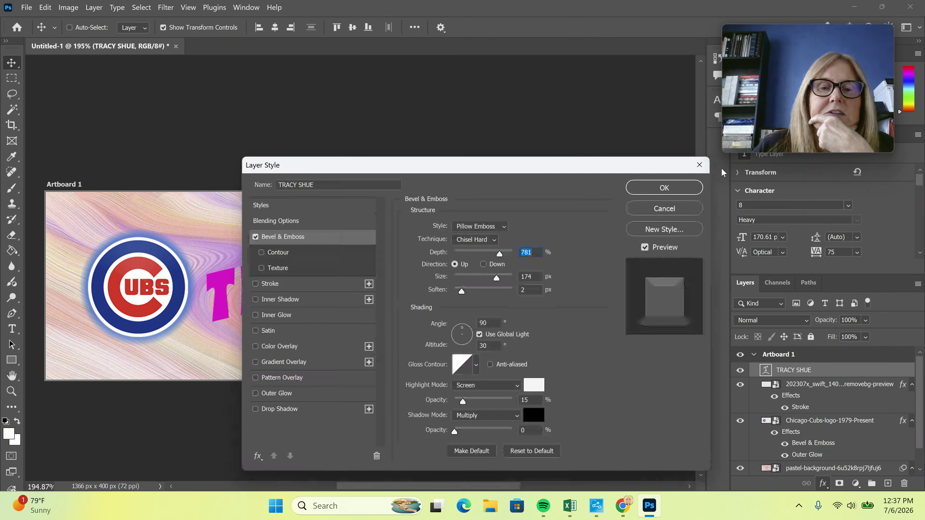
Try Emboss and Outer Bevel styles with 407% depth and 15 px softening
{"action": "left_click_drag", "start_coordinate": [509, 187], "coordinate": [825, 158]}
{"action": "left_click", "coordinate": [803, 220]}
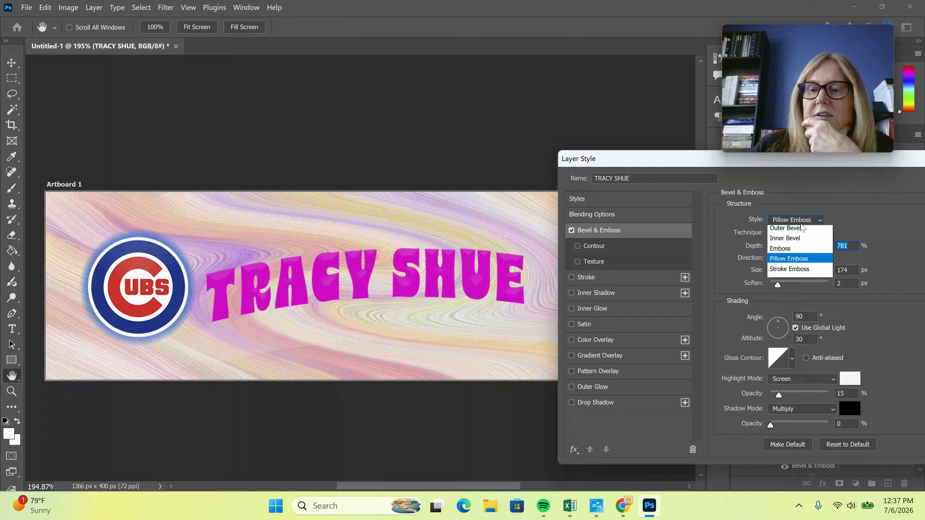
{"action": "left_click", "coordinate": [796, 251]}
{"action": "left_click", "coordinate": [795, 220]}
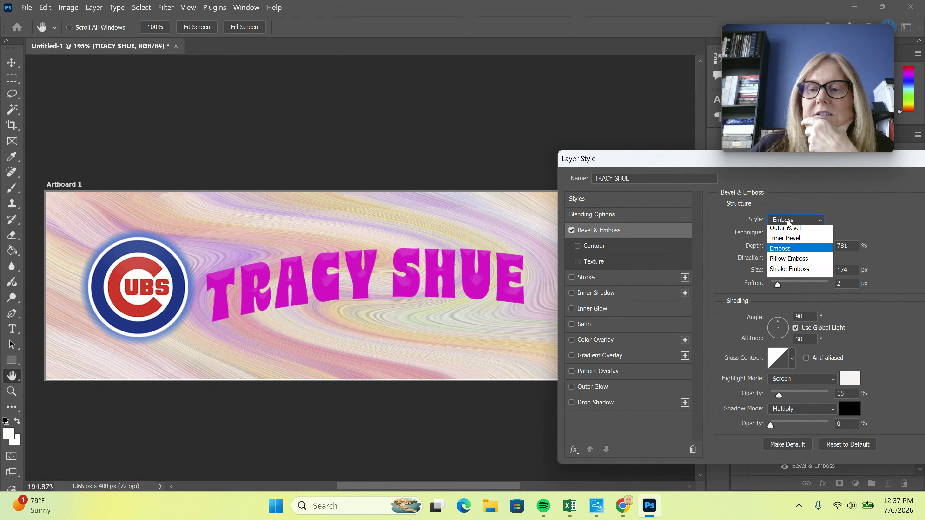
{"action": "left_click", "coordinate": [794, 234]}
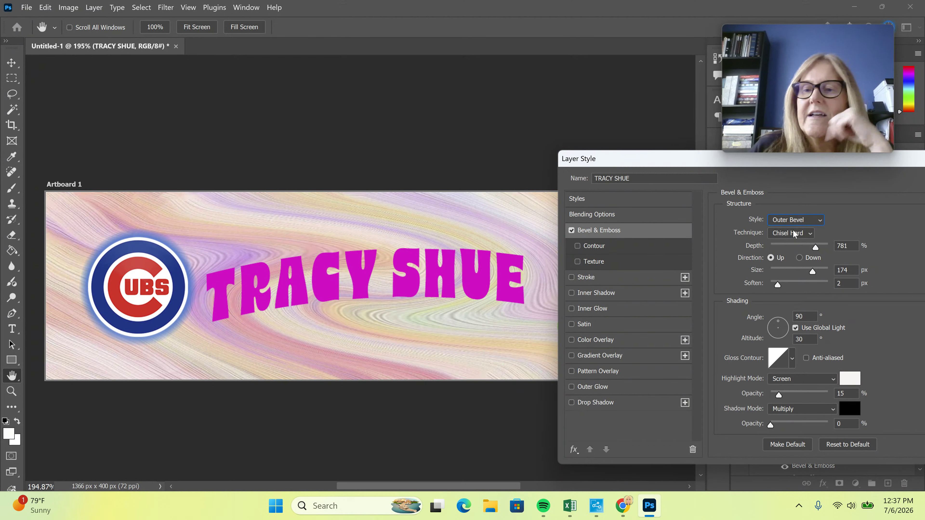
{"action": "left_click", "coordinate": [794, 243]}
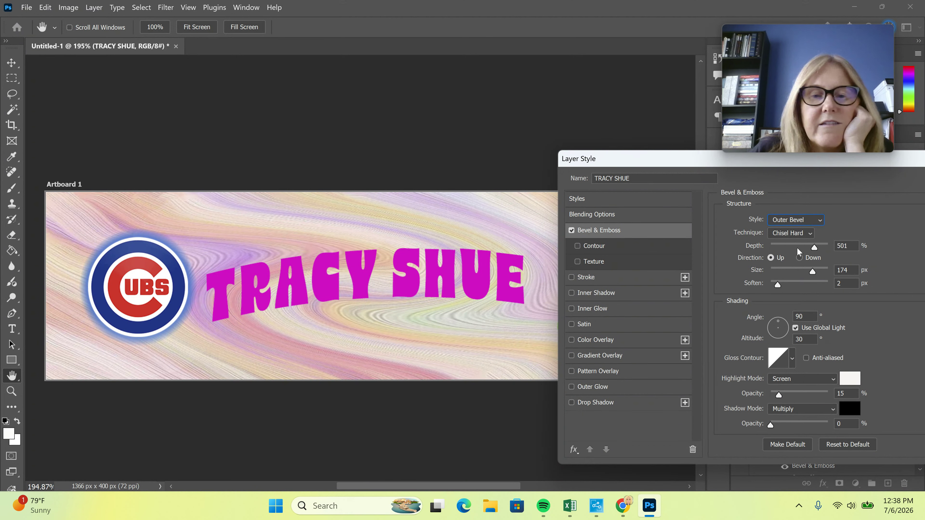
{"action": "left_click_drag", "start_coordinate": [777, 285], "coordinate": [808, 286]}
{"action": "left_click", "coordinate": [821, 283]}
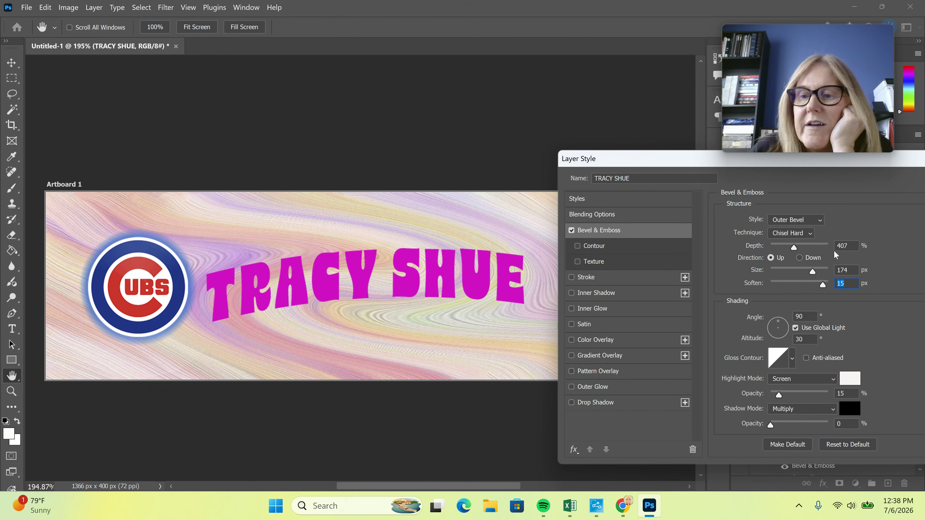
Try Inner Bevel, Emboss and Pillow Emboss, then Smooth, Chisel Soft and Chisel Hard techniques
{"action": "left_click", "coordinate": [805, 219]}
{"action": "left_click", "coordinate": [793, 242]}
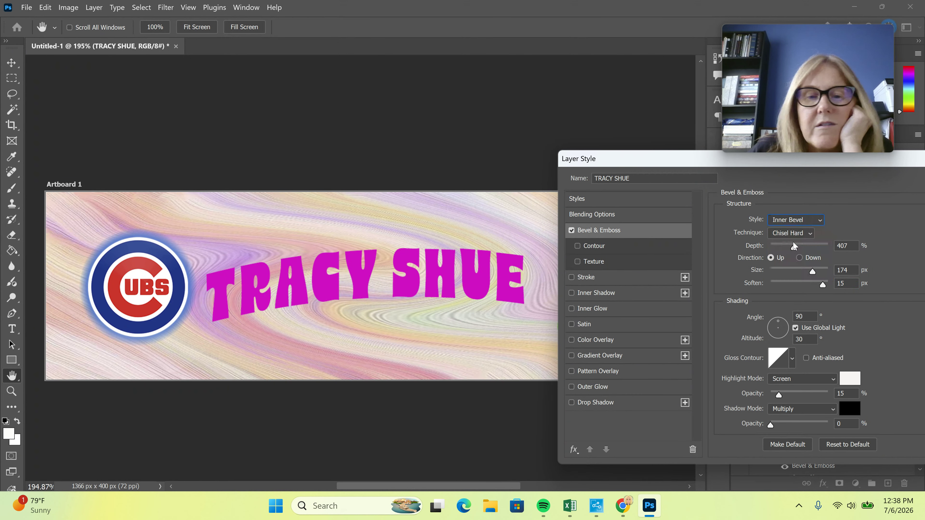
{"action": "left_click", "coordinate": [796, 221]}
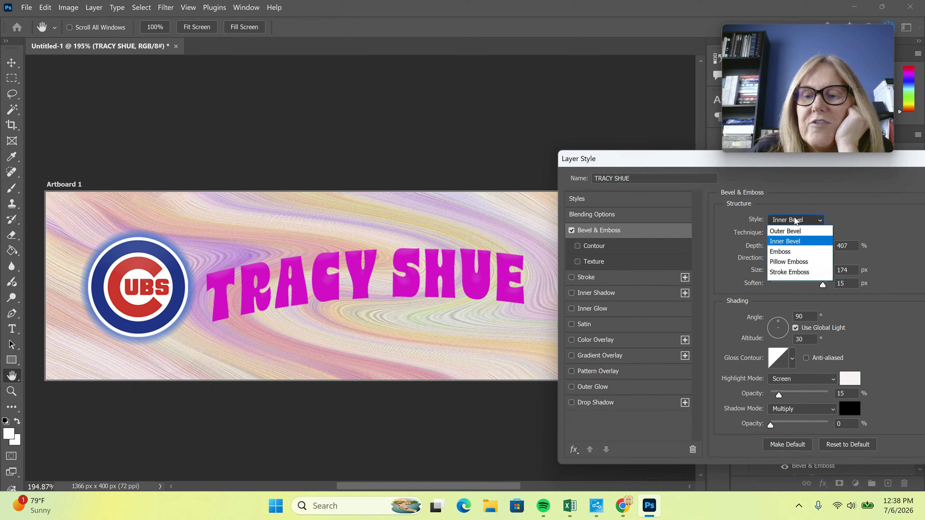
{"action": "left_click", "coordinate": [785, 251]}
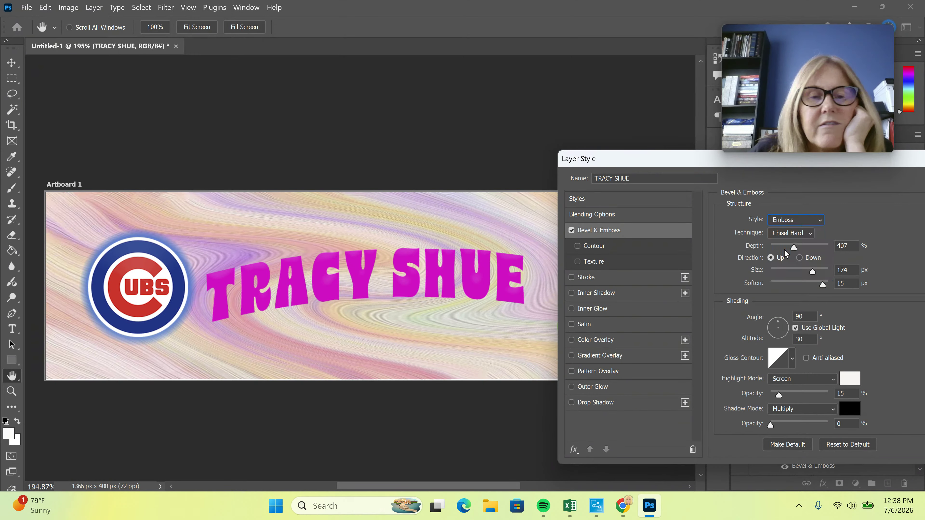
{"action": "left_click", "coordinate": [795, 220]}
{"action": "left_click", "coordinate": [795, 262]}
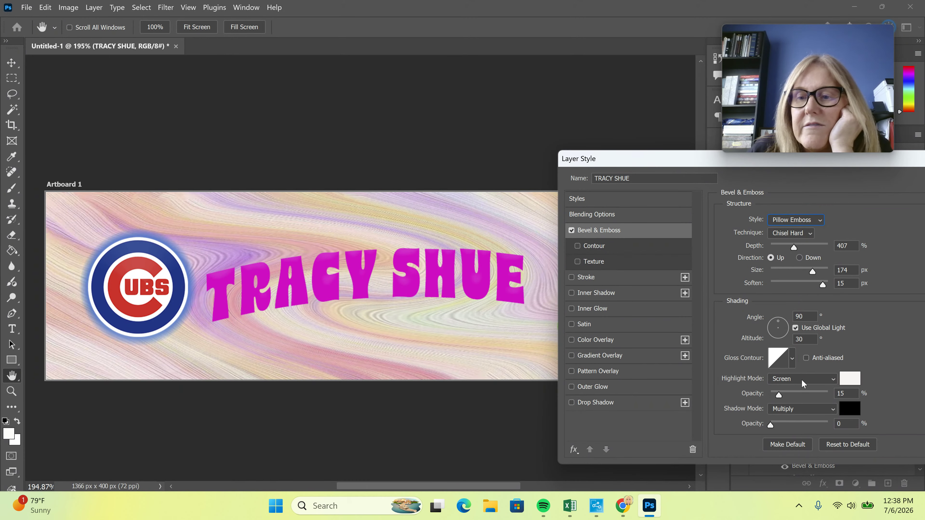
{"action": "left_click", "coordinate": [794, 234]}
{"action": "left_click", "coordinate": [792, 245]}
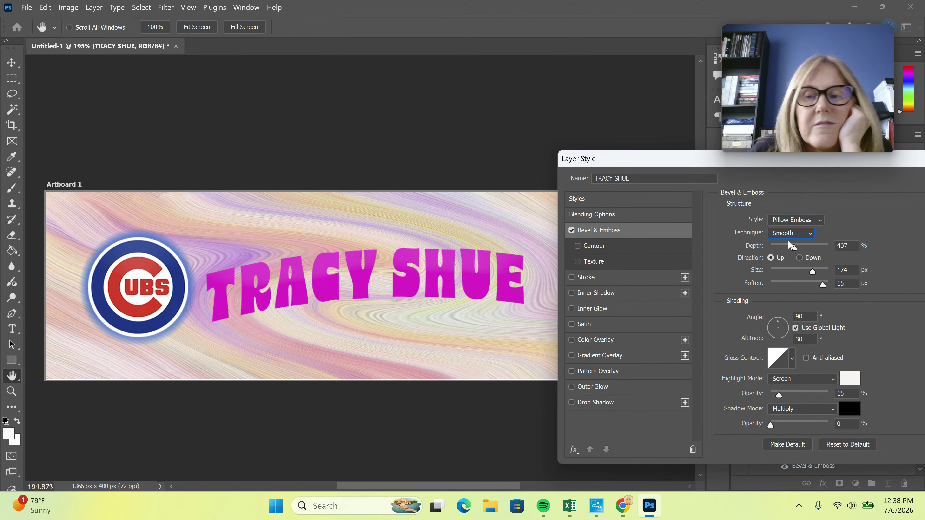
{"action": "left_click", "coordinate": [789, 234]}
{"action": "left_click", "coordinate": [790, 265]}
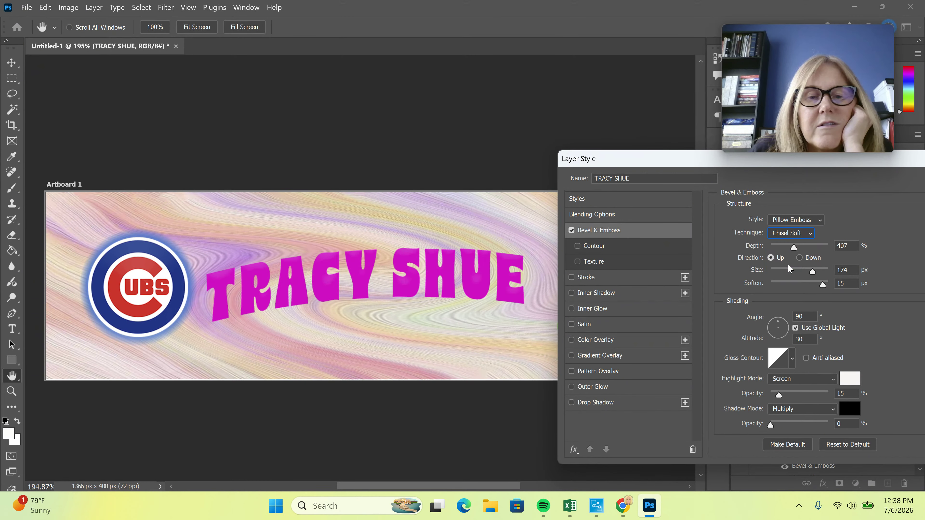
{"action": "left_click", "coordinate": [790, 233]}
{"action": "left_click", "coordinate": [783, 255]}
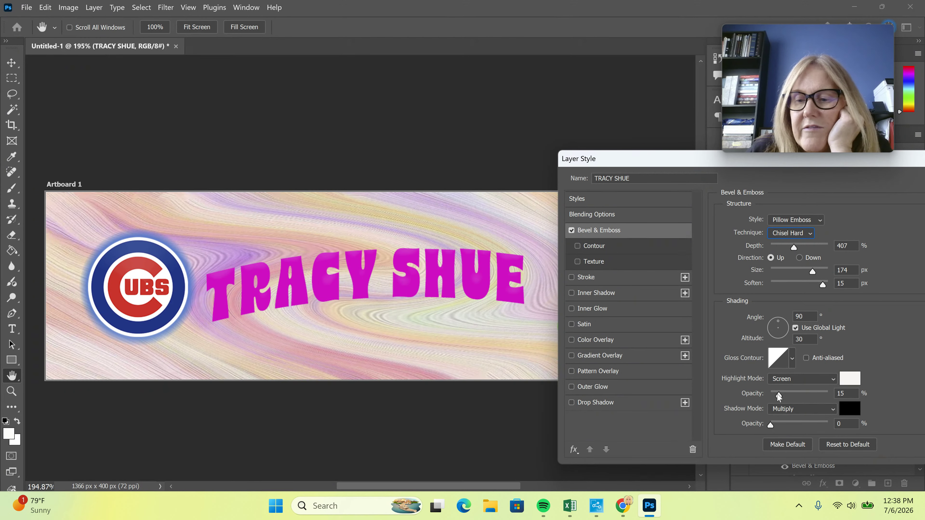
Set the bevel highlight to Normal mode at 79% and the shadow opacity to 8%
{"action": "left_click_drag", "start_coordinate": [809, 395], "coordinate": [815, 395]}
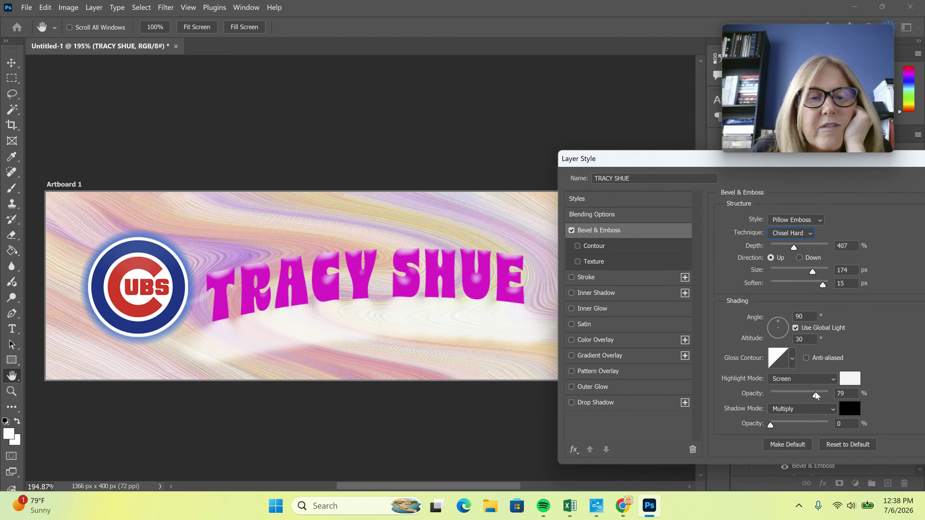
{"action": "left_click", "coordinate": [793, 379]}
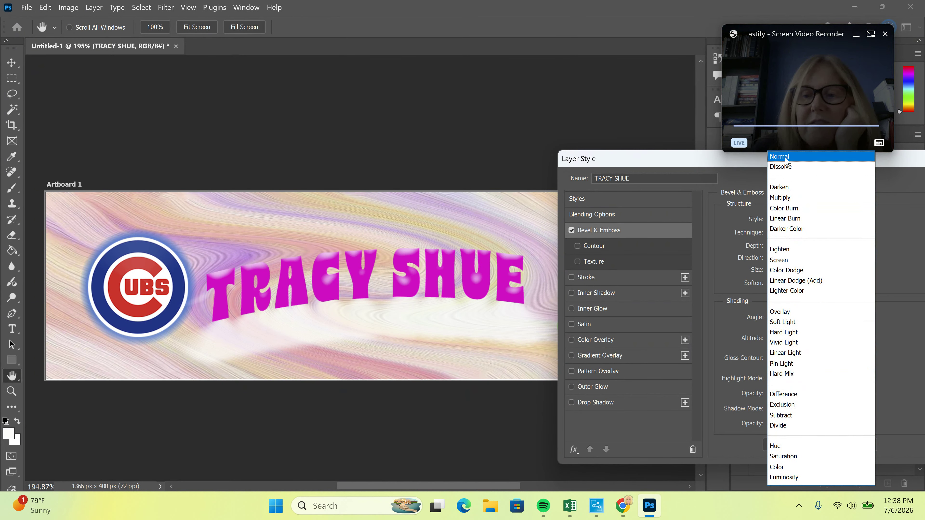
{"action": "left_click", "coordinate": [786, 158]}
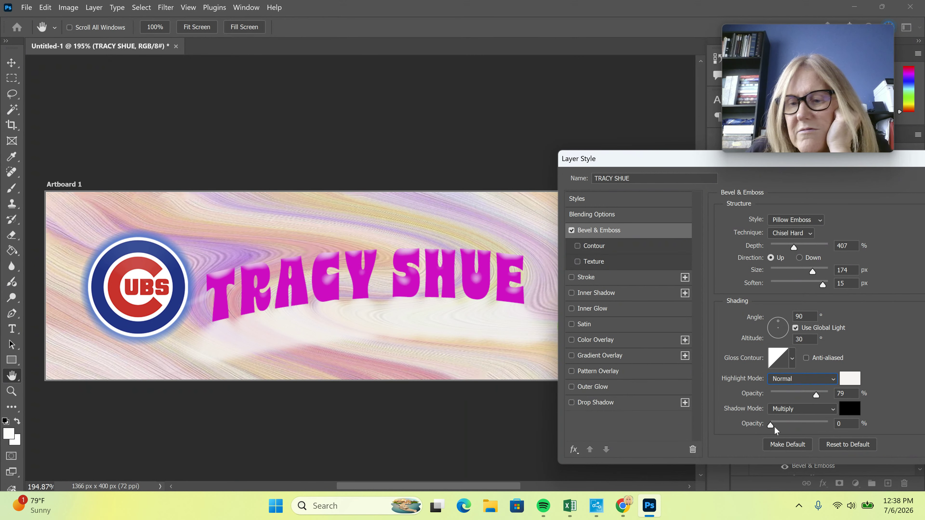
{"action": "mouse_move", "coordinate": [771, 424]}
{"action": "left_mouse_down"}
{"action": "mouse_move", "coordinate": [818, 425]}
{"action": "mouse_move", "coordinate": [776, 426]}
{"action": "left_mouse_up"}
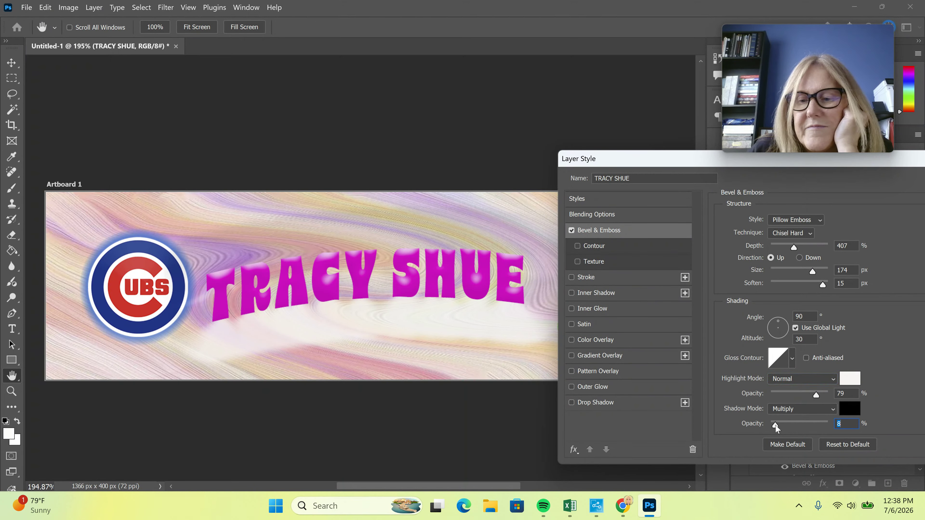
Compare Outer Bevel, then settle on Inner Bevel with the Chisel Hard technique
{"action": "left_click", "coordinate": [780, 223]}
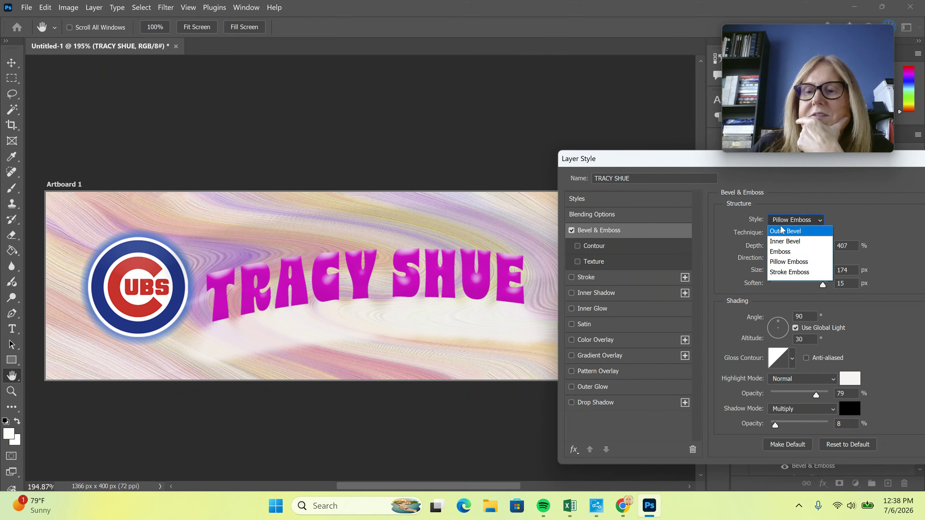
{"action": "left_click", "coordinate": [780, 233]}
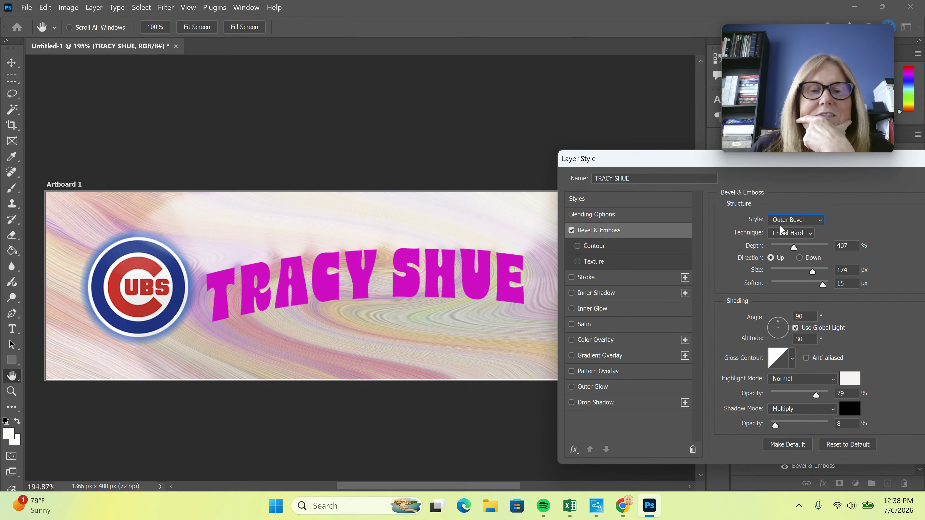
{"action": "left_click", "coordinate": [784, 221]}
{"action": "left_click", "coordinate": [790, 243]}
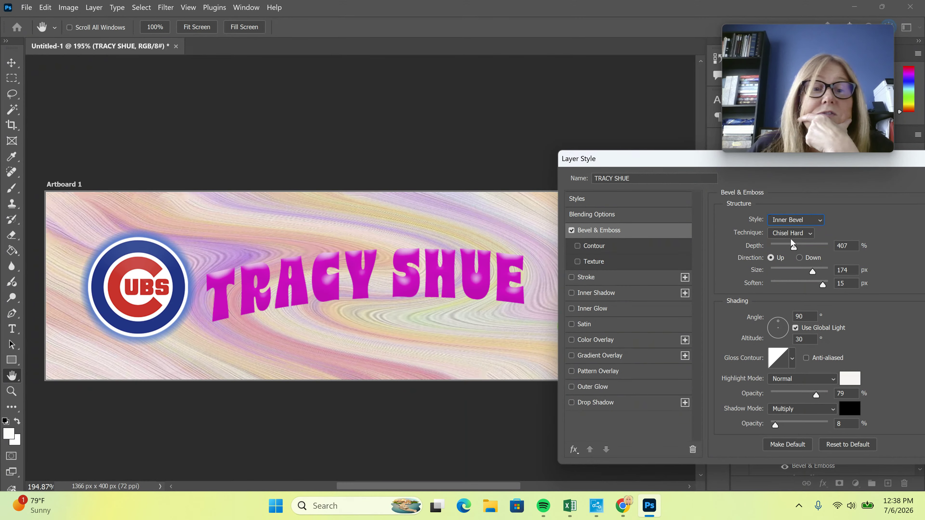
{"action": "left_click", "coordinate": [792, 235]}
{"action": "left_click", "coordinate": [793, 237]}
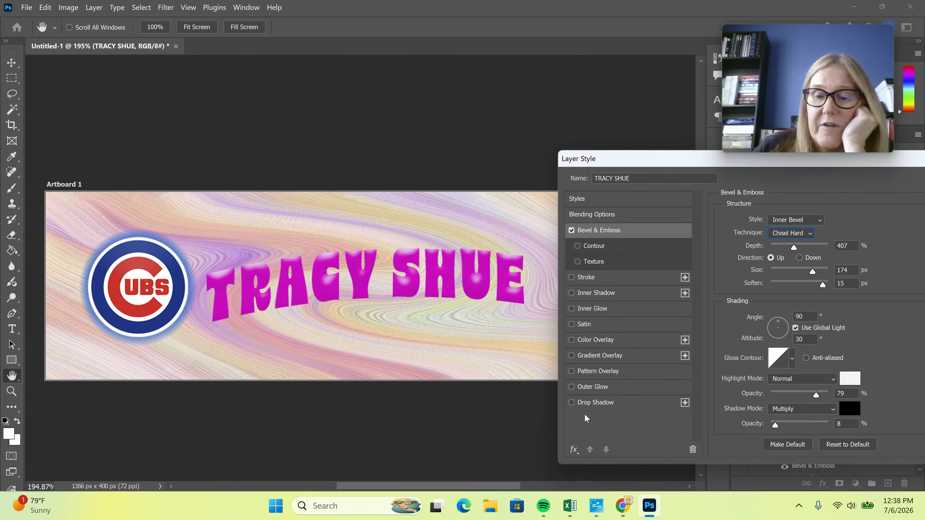
{"action": "left_click", "coordinate": [598, 282]}
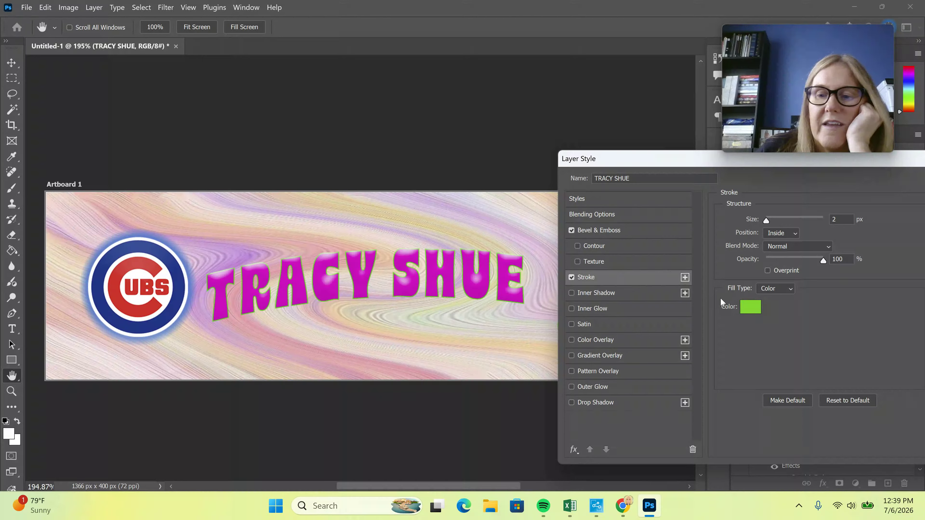
{"action": "left_click", "coordinate": [750, 307]}
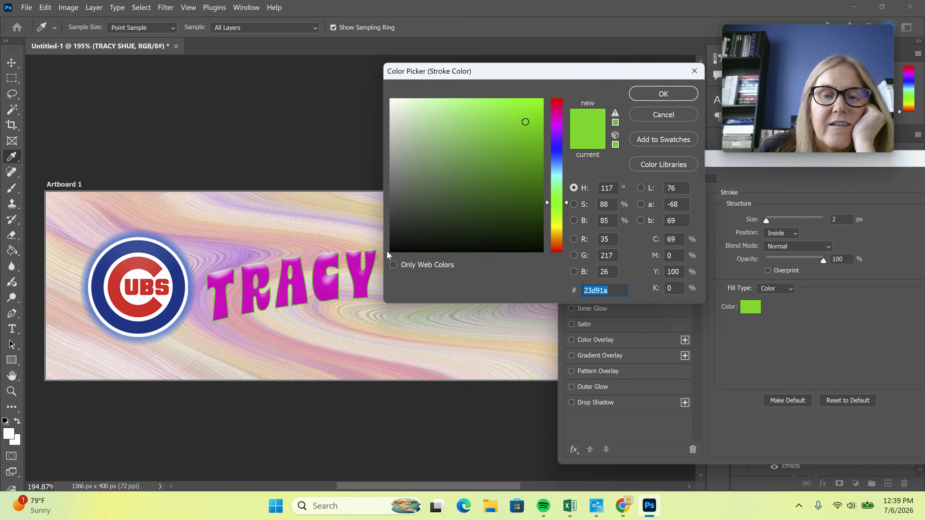
{"action": "left_click", "coordinate": [392, 250]}
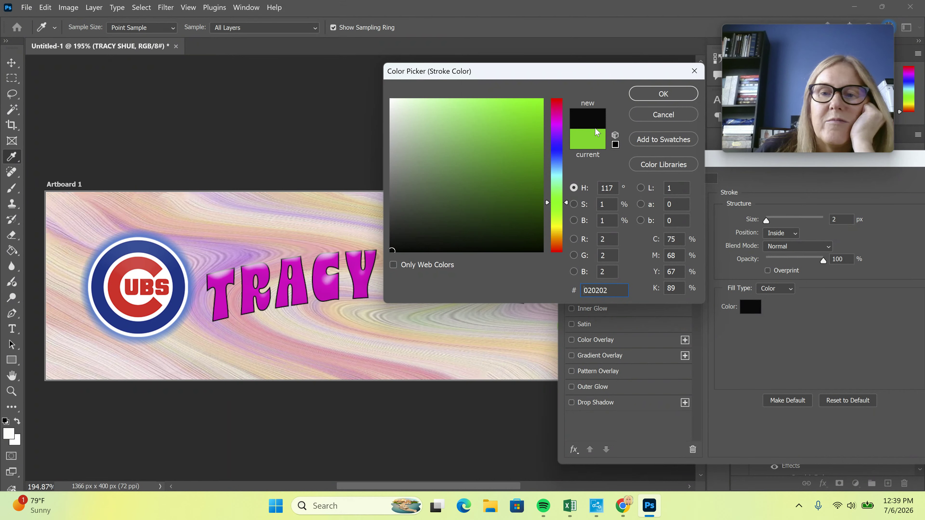
{"action": "left_click", "coordinate": [662, 94]}
{"action": "left_click_drag", "start_coordinate": [766, 221], "coordinate": [770, 221]}
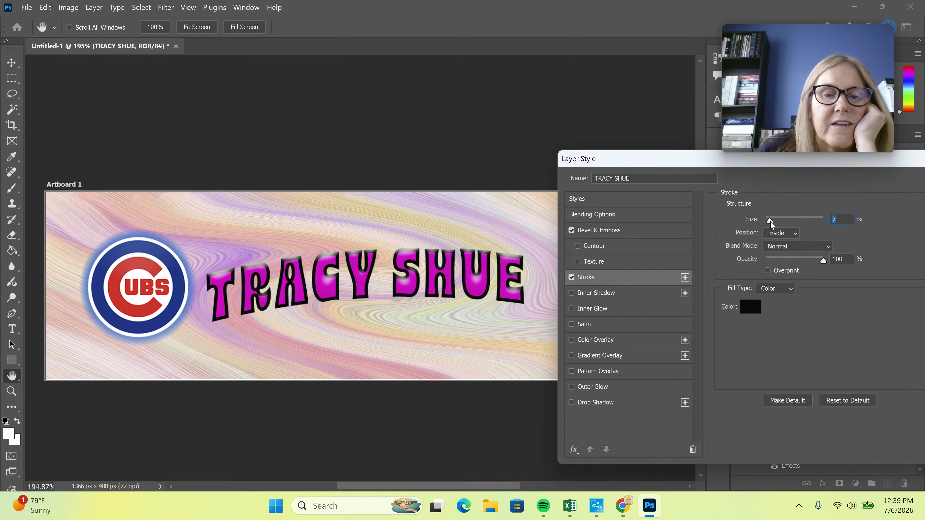
{"action": "left_click_drag", "start_coordinate": [684, 159], "coordinate": [417, 178]}
{"action": "left_click", "coordinate": [698, 204]}
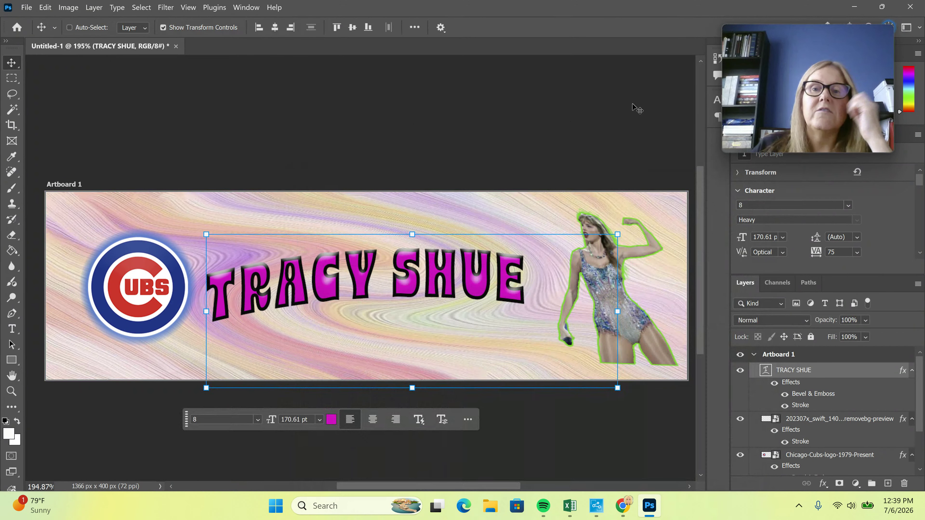
{"action": "left_click", "coordinate": [589, 91]}
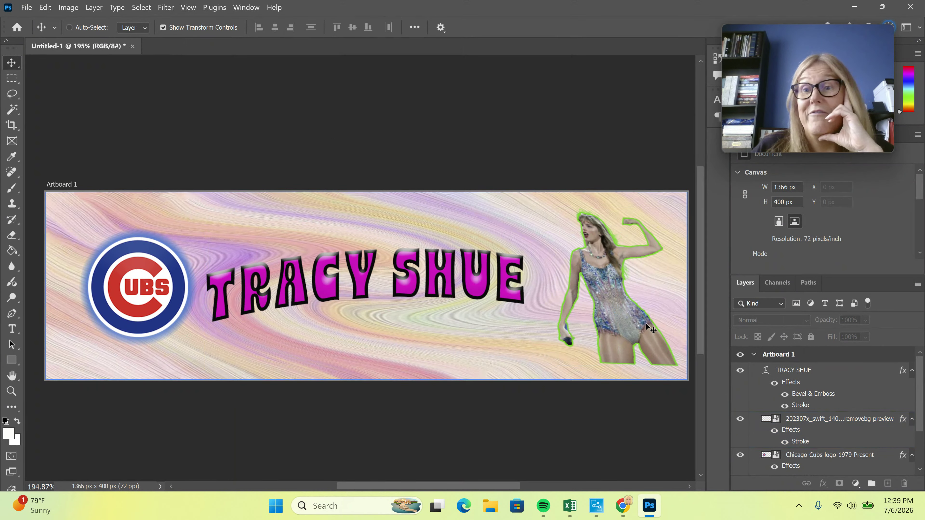
Save As a cloud document named 'Ch #5 - YouTube Banner' in Your files
{"action": "left_click", "coordinate": [27, 7]}
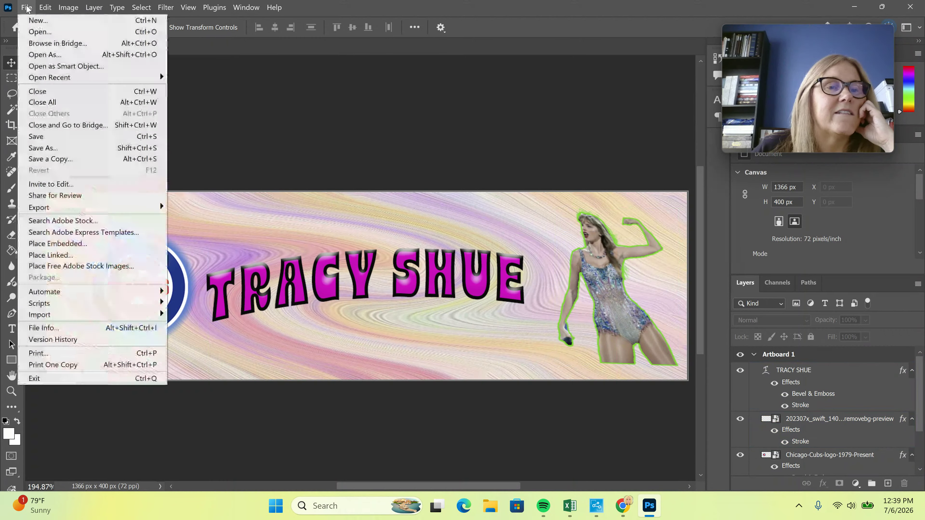
{"action": "left_click", "coordinate": [40, 149]}
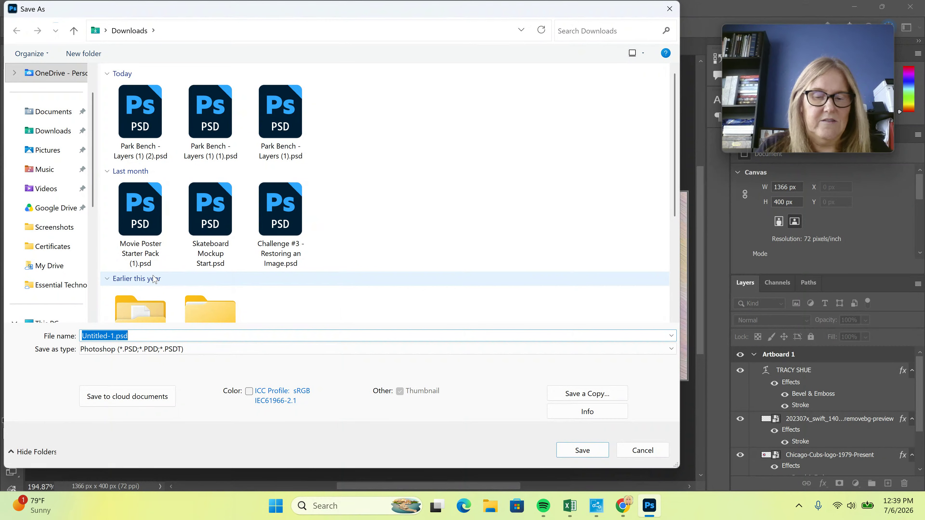
{"action": "type", "text": "Ch"}
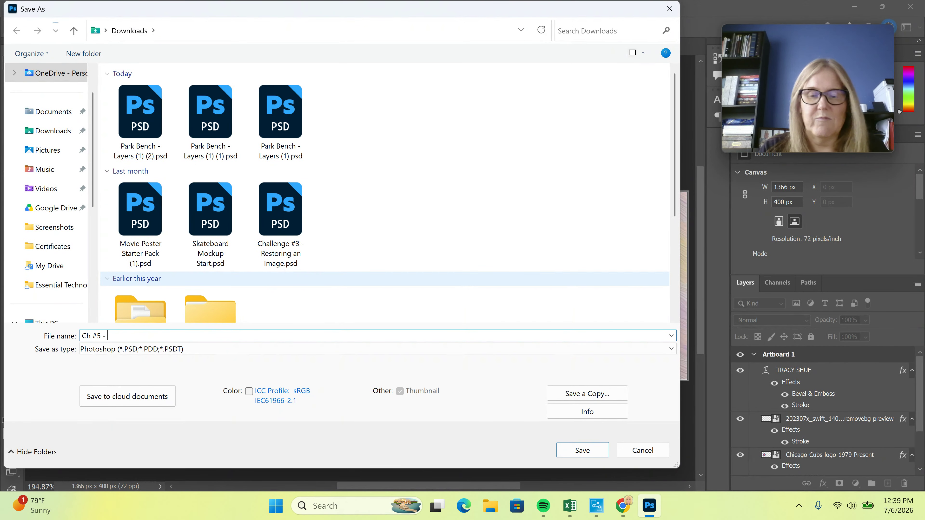
{"action": "type", "text": " #5 - You"}
{"action": "key", "text": "BackSpace"}
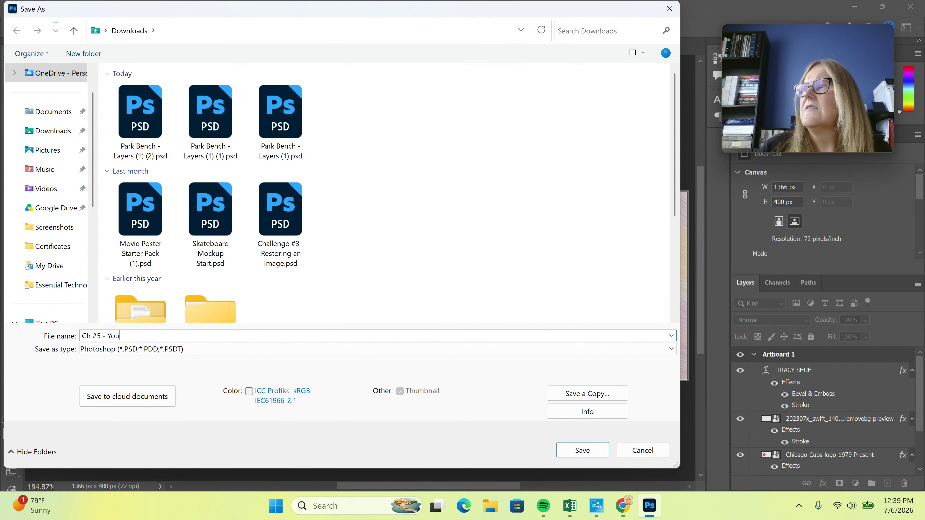
{"action": "type", "text": "Tube Banner"}
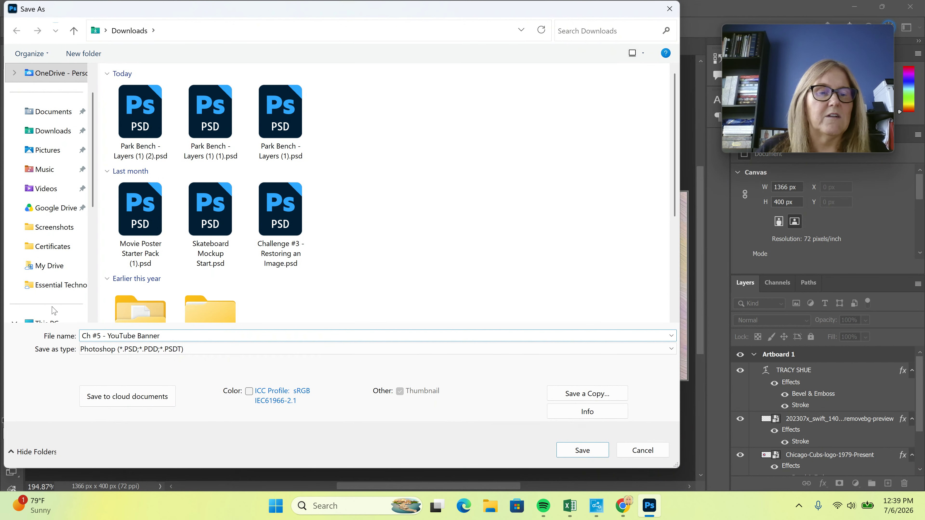
{"action": "left_click", "coordinate": [138, 396]}
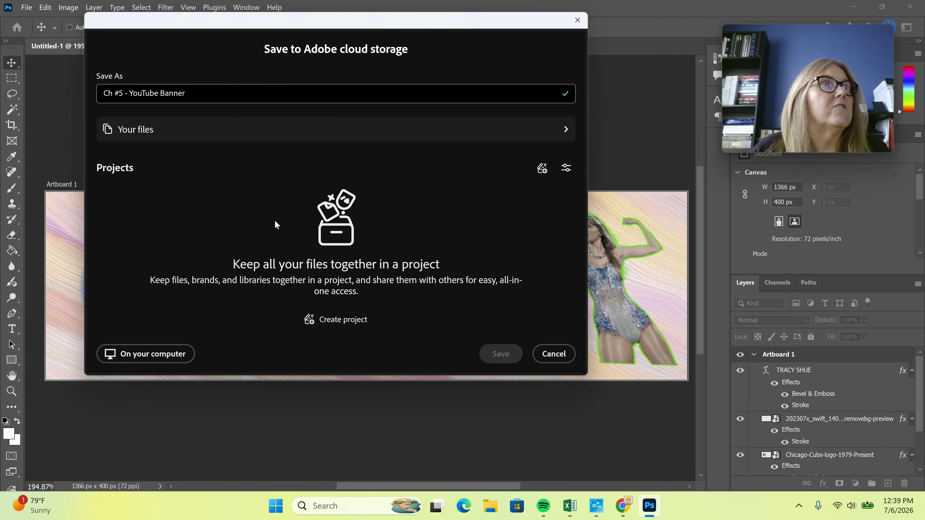
{"action": "left_click", "coordinate": [165, 126]}
{"action": "left_click", "coordinate": [506, 360]}
Quick Export the banner as PNG (Artboard 1.png) and close the save window
{"action": "left_click", "coordinate": [27, 7]}
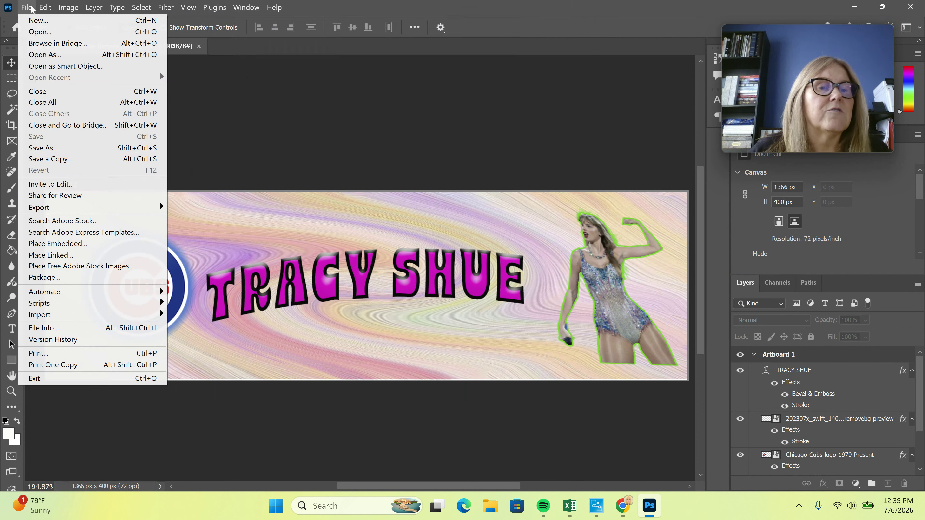
{"action": "mouse_move", "coordinate": [44, 207]}
{"action": "left_click", "coordinate": [217, 208]}
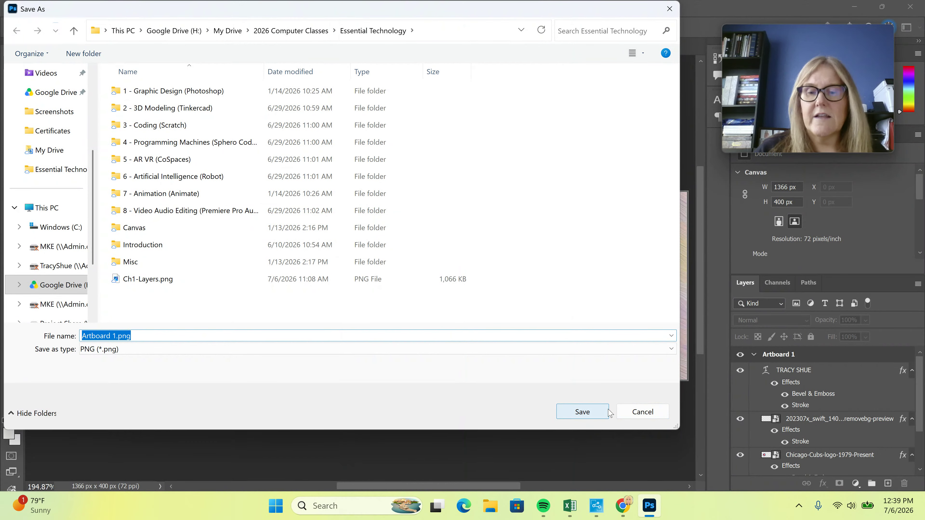
{"action": "left_click", "coordinate": [641, 411]}
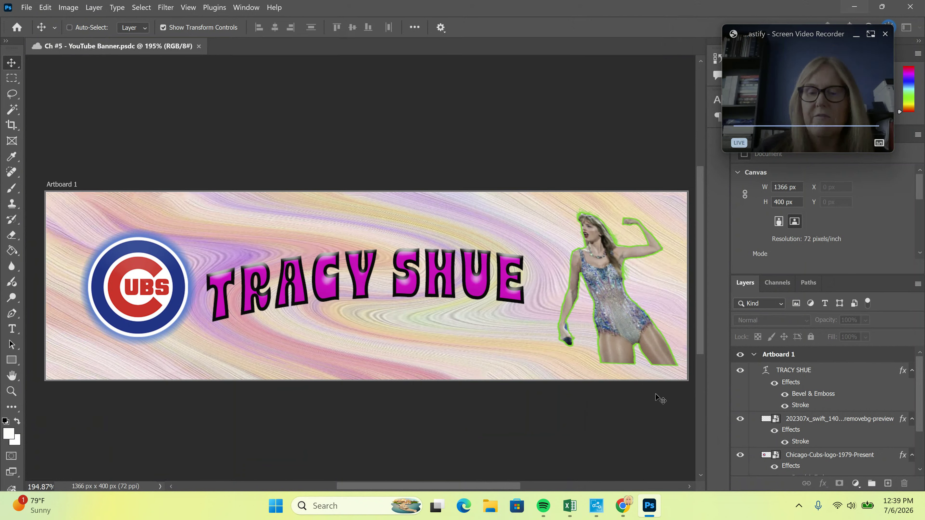
{"action": "mouse_move", "coordinate": [623, 506]}
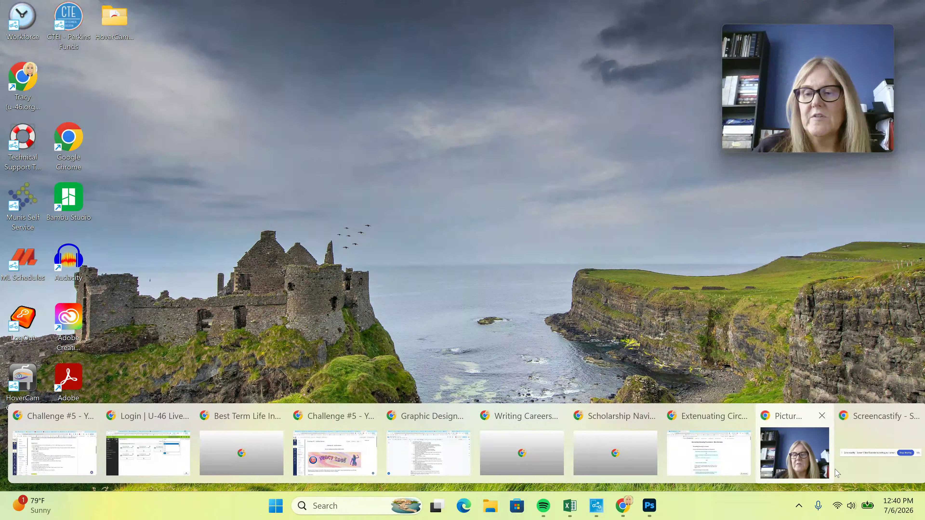